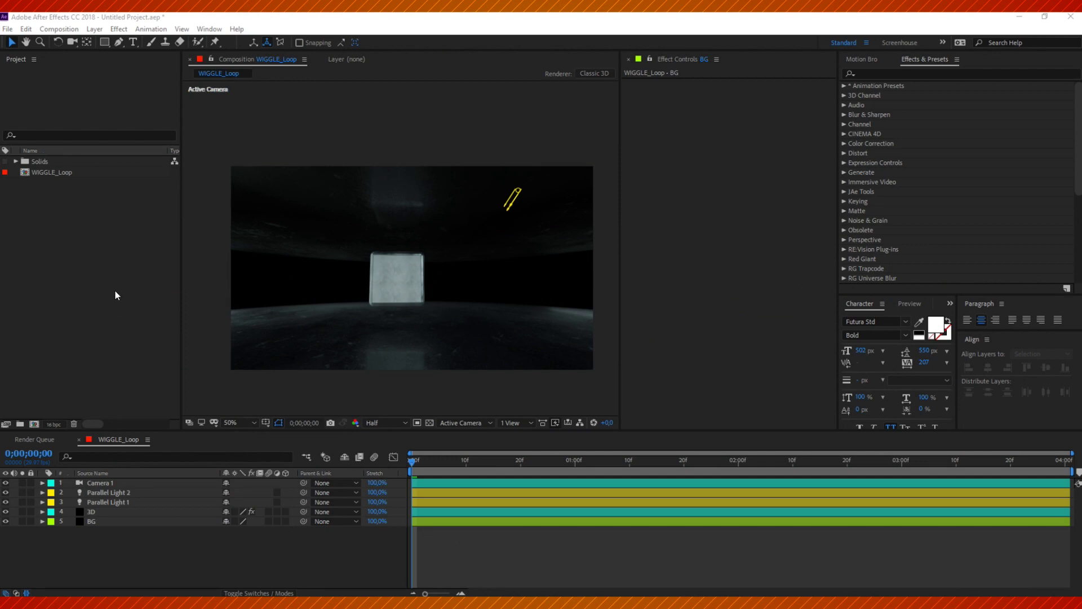
Step: Open the Element scene setup of the 3D layer
left_click(120, 286)
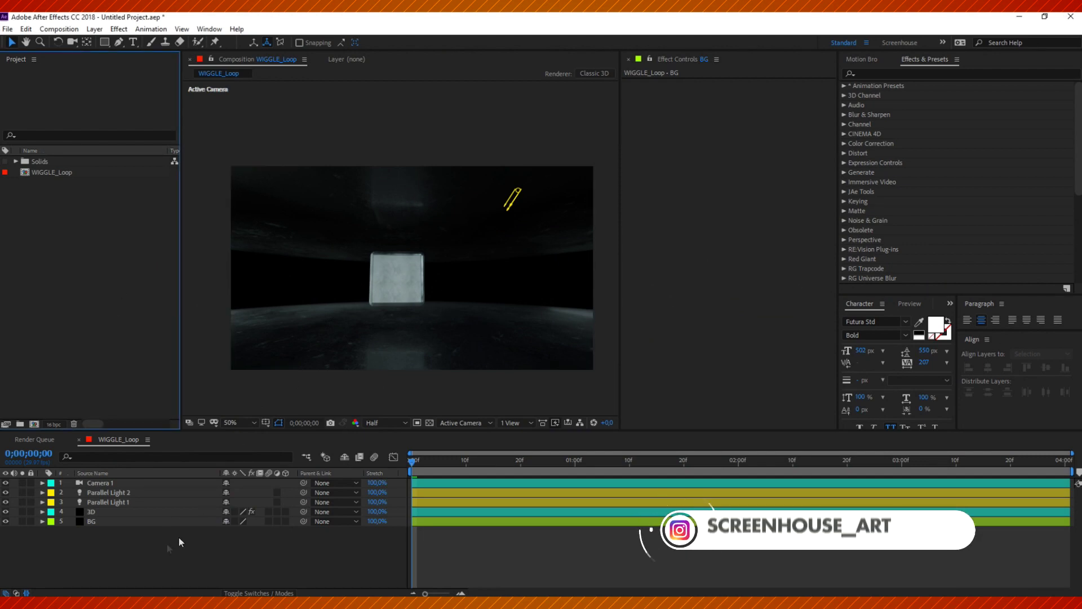
left_click(103, 519)
left_click(106, 511)
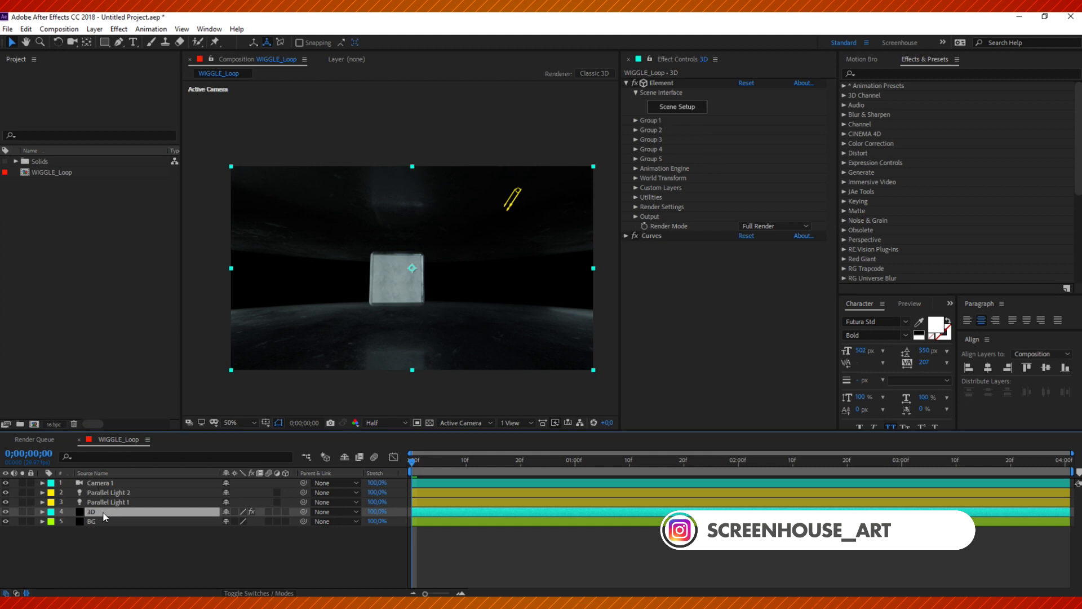
left_click(681, 107)
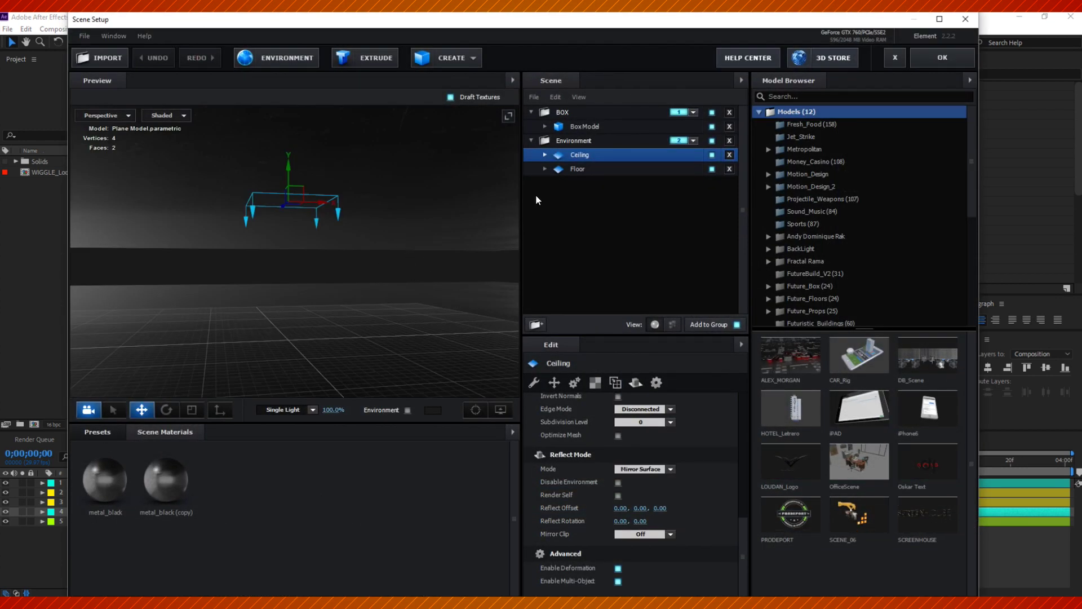
Step: Examine the Environment group with its Ceiling and Floor planes, and the Box Model in the BOX group, in the 3D preview
left_click(581, 141)
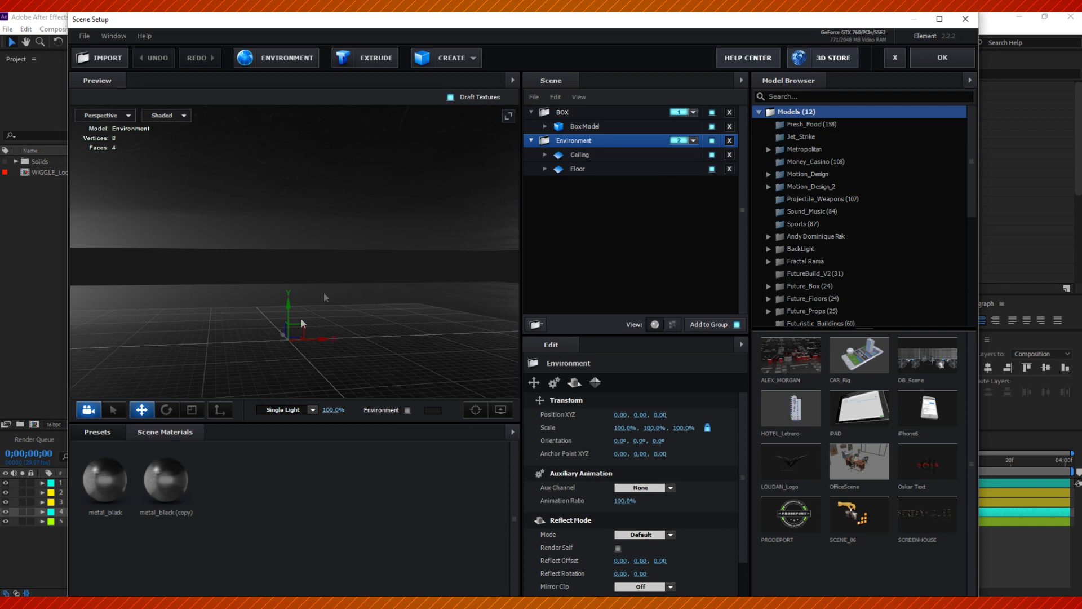
left_click(582, 154)
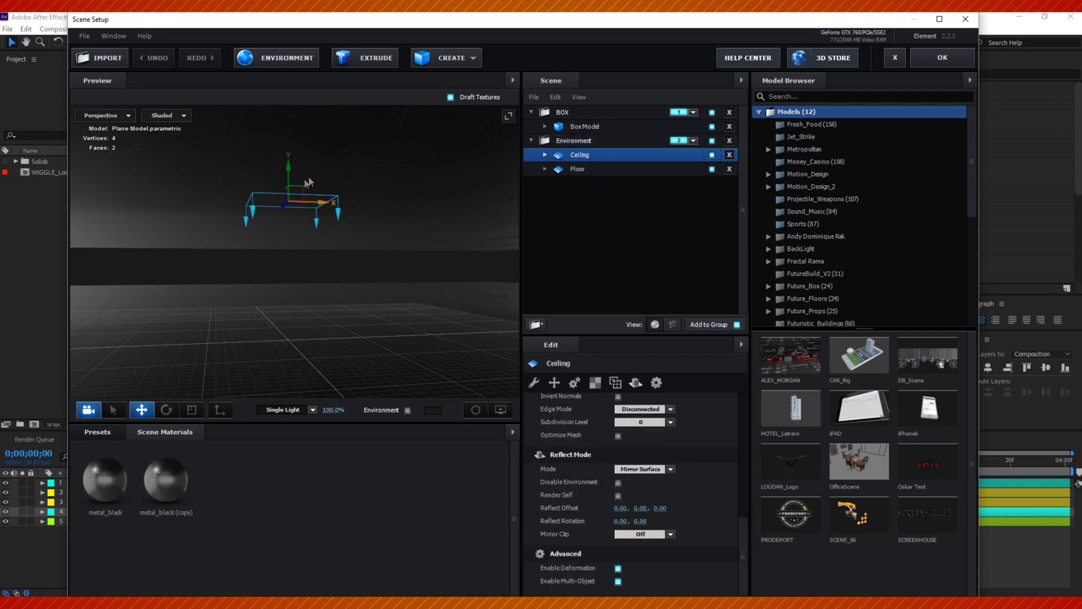
left_click(580, 168)
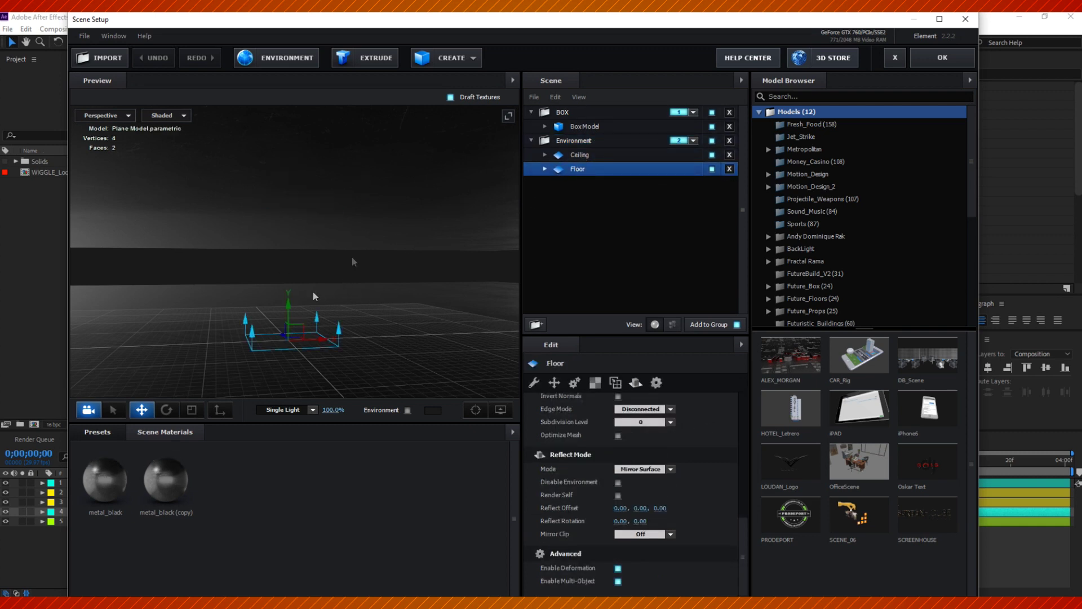
left_click(573, 114)
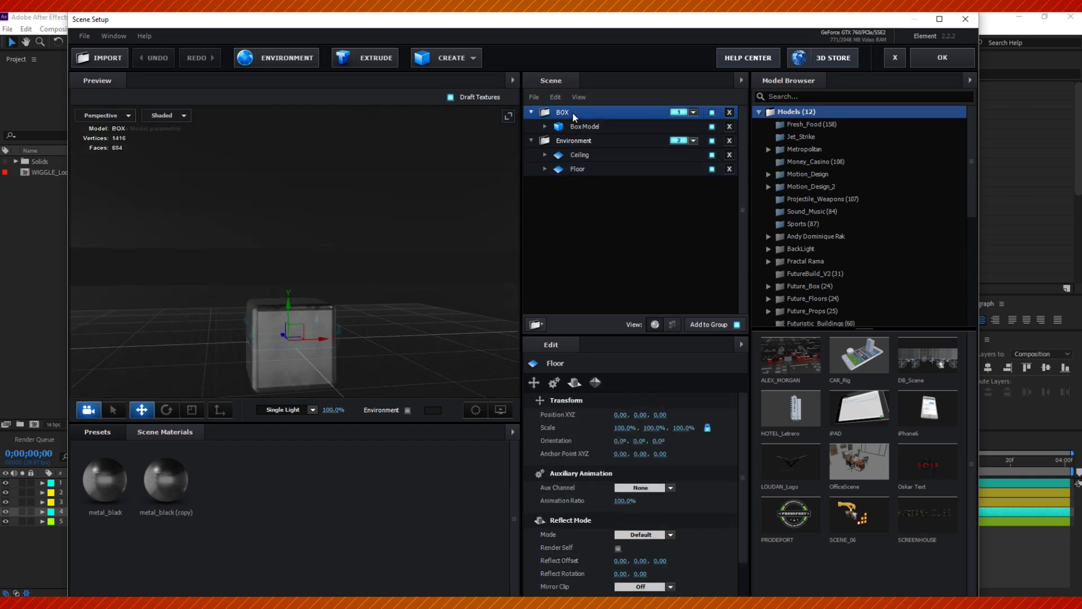
left_click(581, 126)
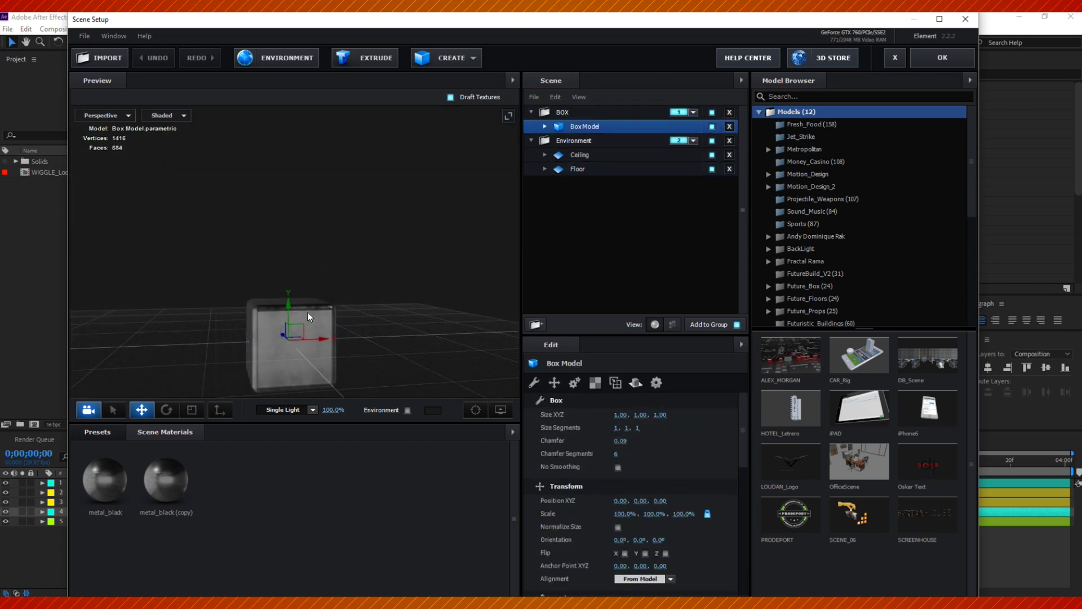
left_click_drag(373, 197, 314, 390)
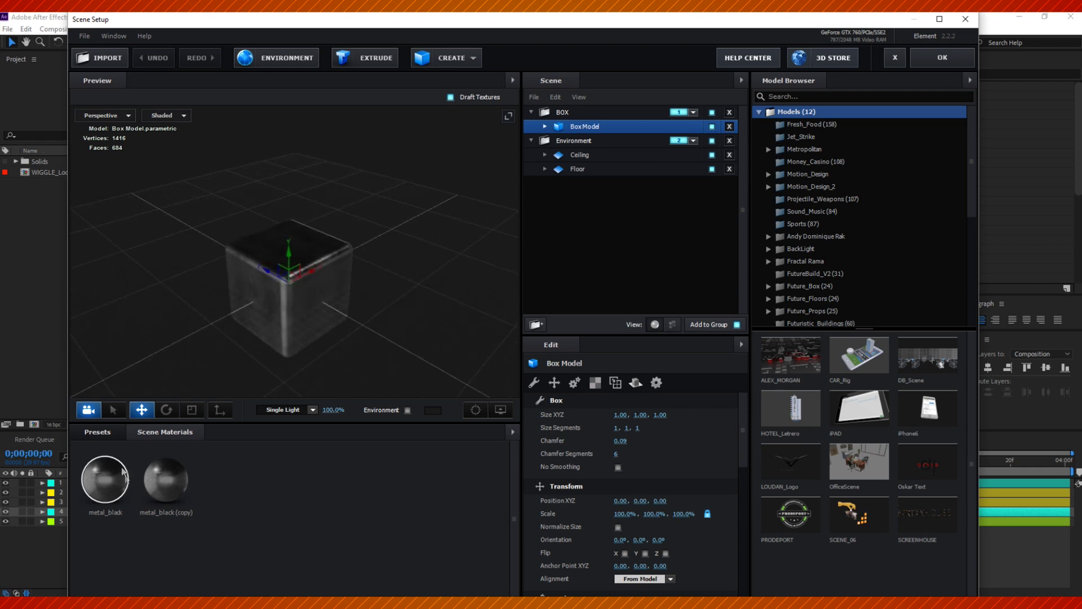
left_click_drag(330, 308, 352, 283)
Step: Review the Ceiling and the Floor's Reflect Mode settings in the Environment group, and close the scene setup
left_click(584, 142)
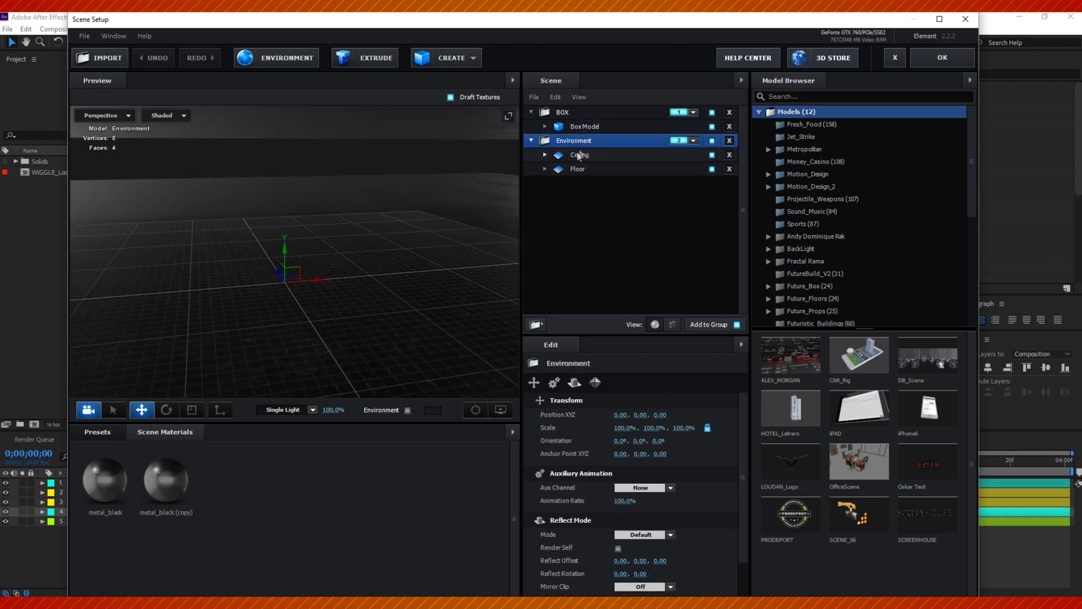
left_click(584, 157)
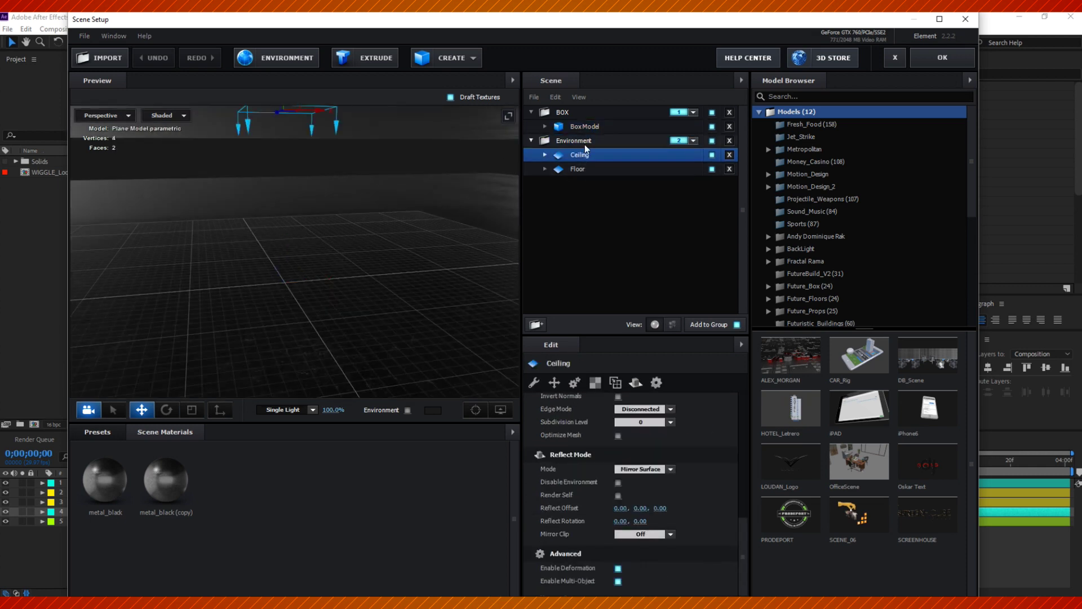
left_click(577, 169)
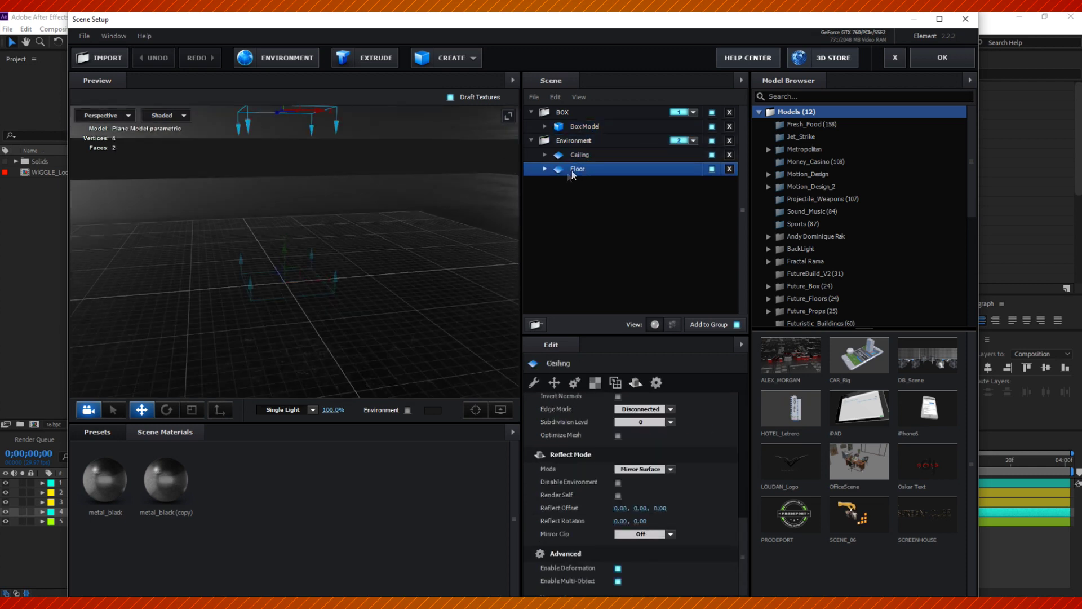
left_click(634, 383)
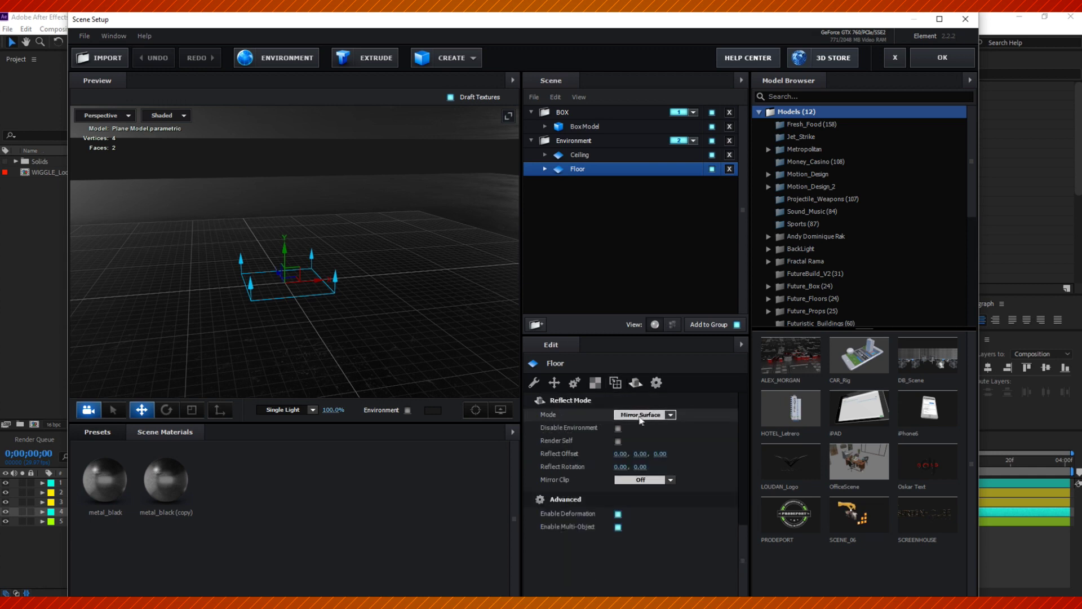
left_click_drag(411, 296, 394, 260)
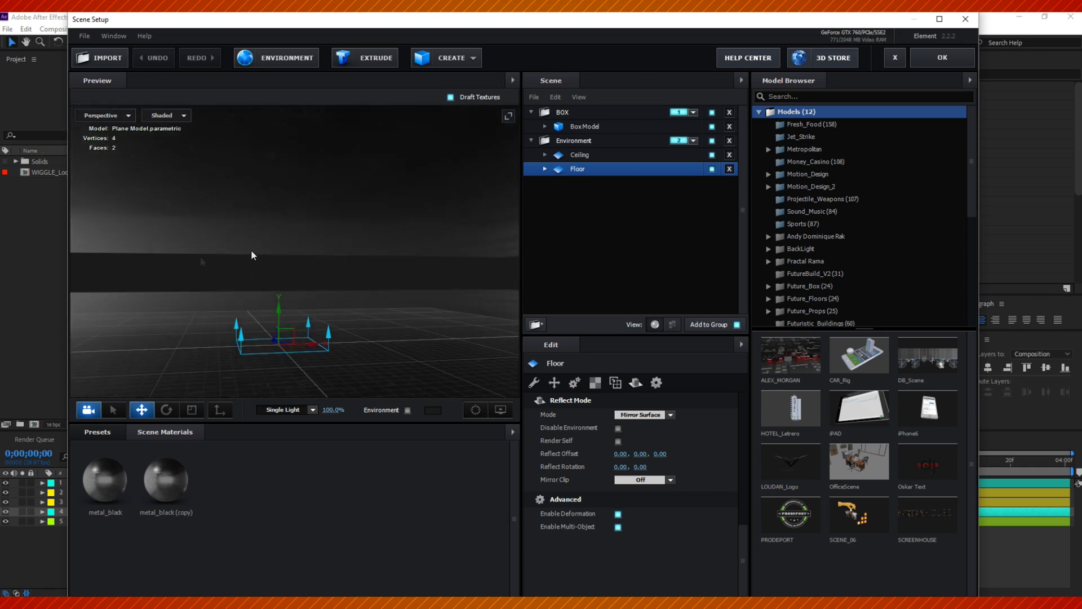
left_click(943, 57)
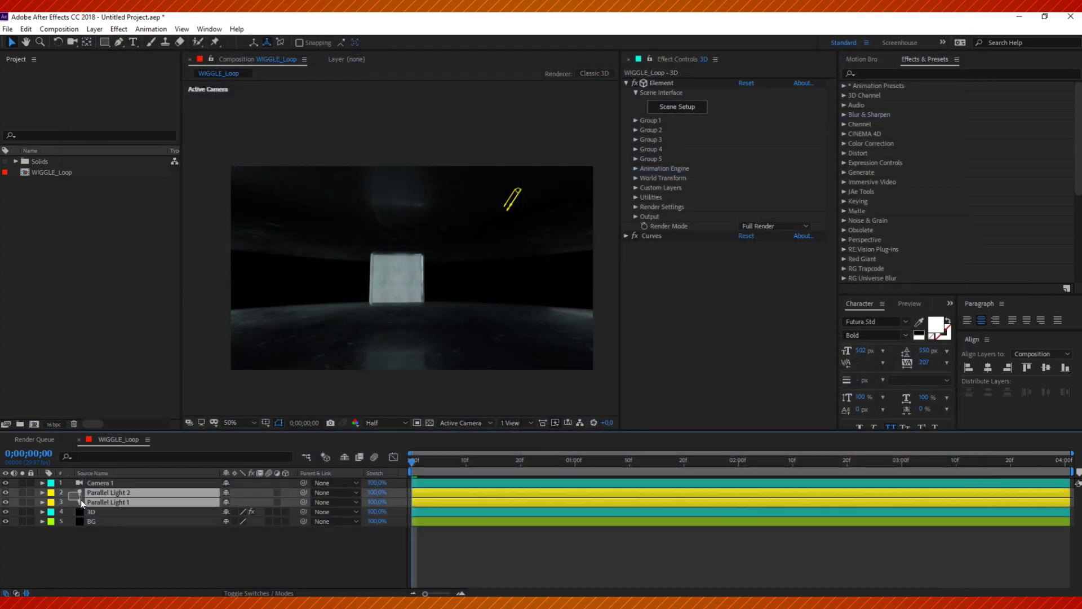
Step: Examine what the two parallel lights and the BG layer contribute to the composition
left_click_drag(68, 488, 29, 500)
left_click(8, 490)
left_click(8, 489)
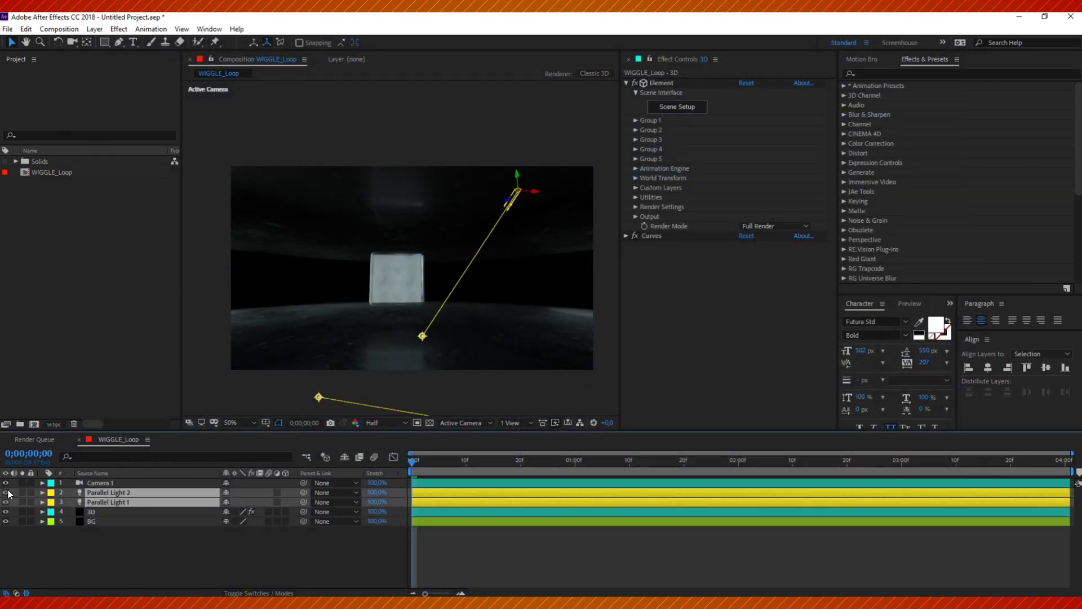
left_click(126, 540)
left_click(84, 521)
left_click(27, 521)
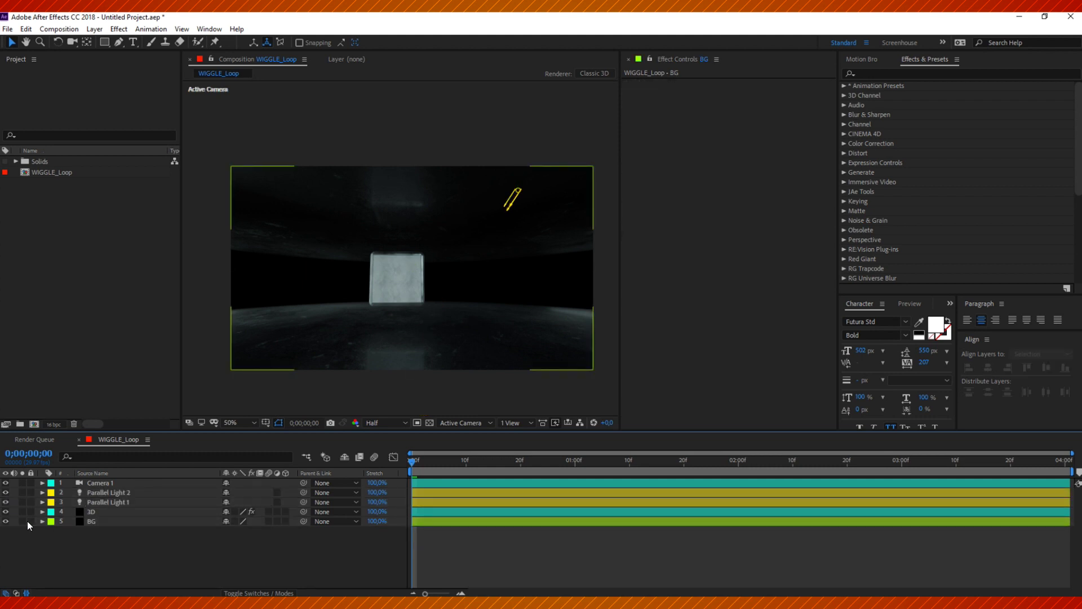
Step: Review the Fog options in the Element render settings of the 3D layer, including opacity, start distance and range
left_click(117, 502)
left_click(116, 511)
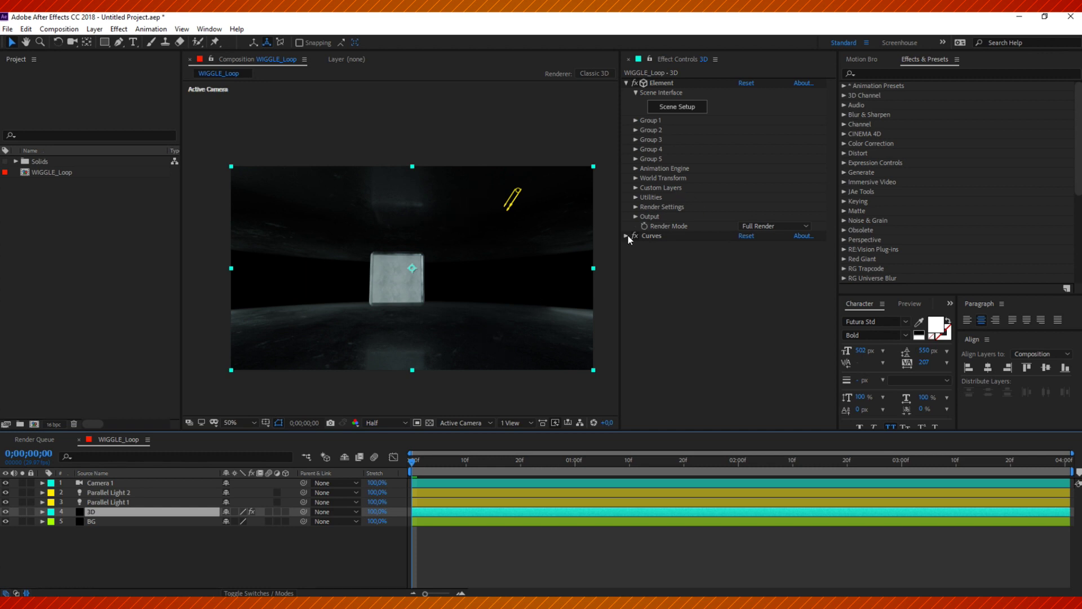
left_click(635, 207)
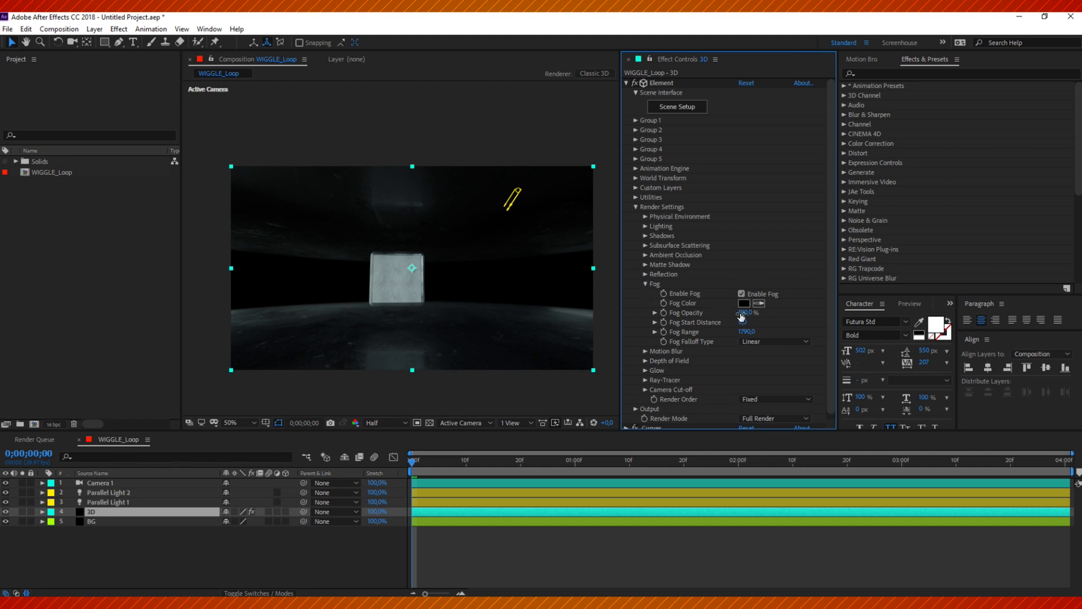
mouse_move(745, 331)
left_mouse_down()
mouse_move(947, 331)
mouse_move(753, 332)
left_mouse_up()
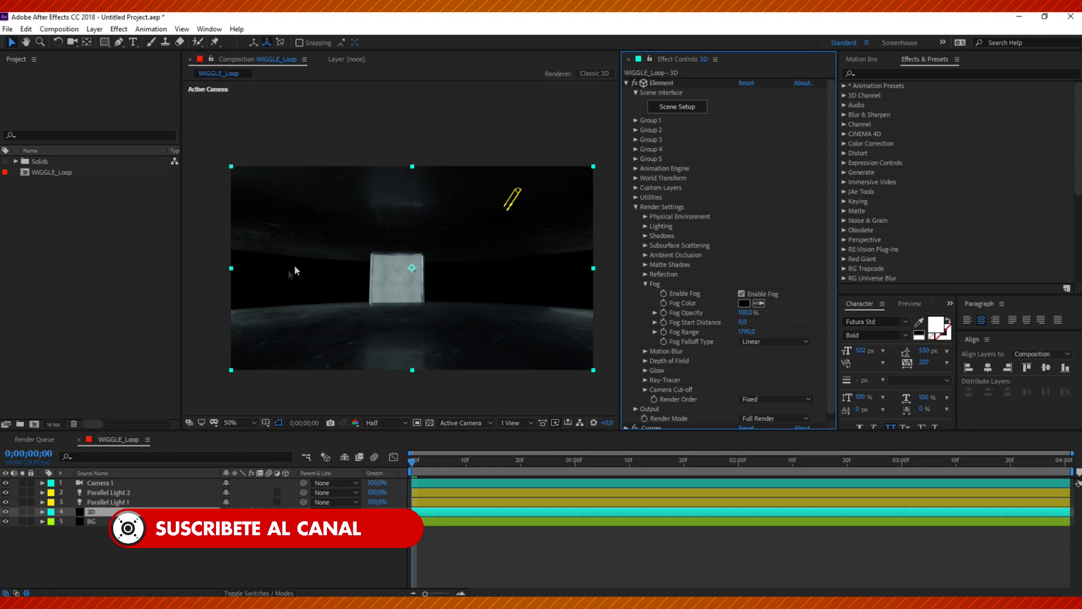
left_click(636, 207)
Step: Add the expression wiggle(2,10) to the Orientation of Camera 1 and preview the animation
left_click(130, 482)
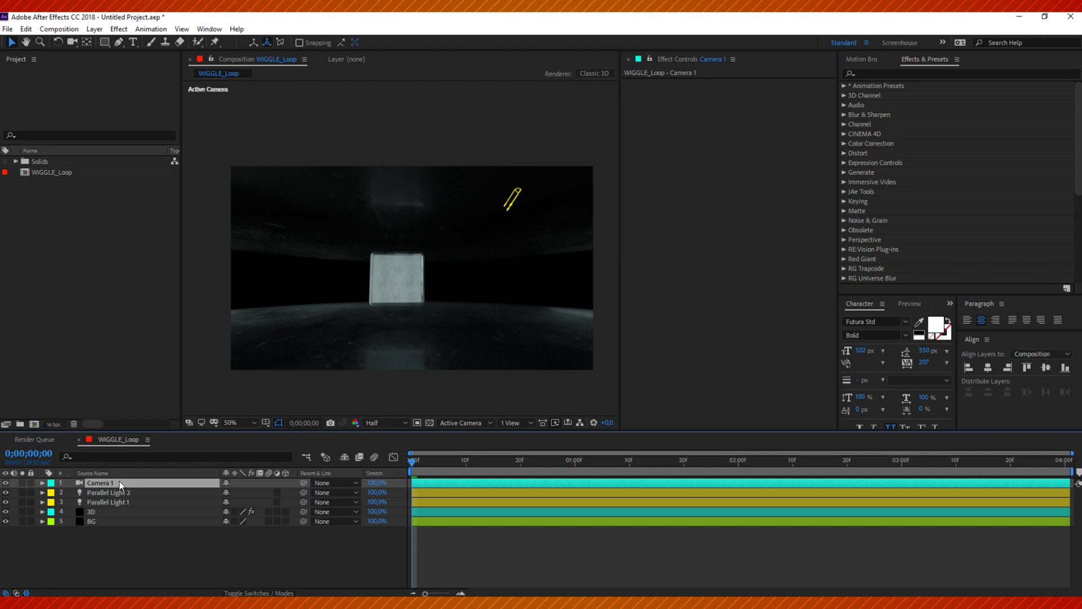
key("r")
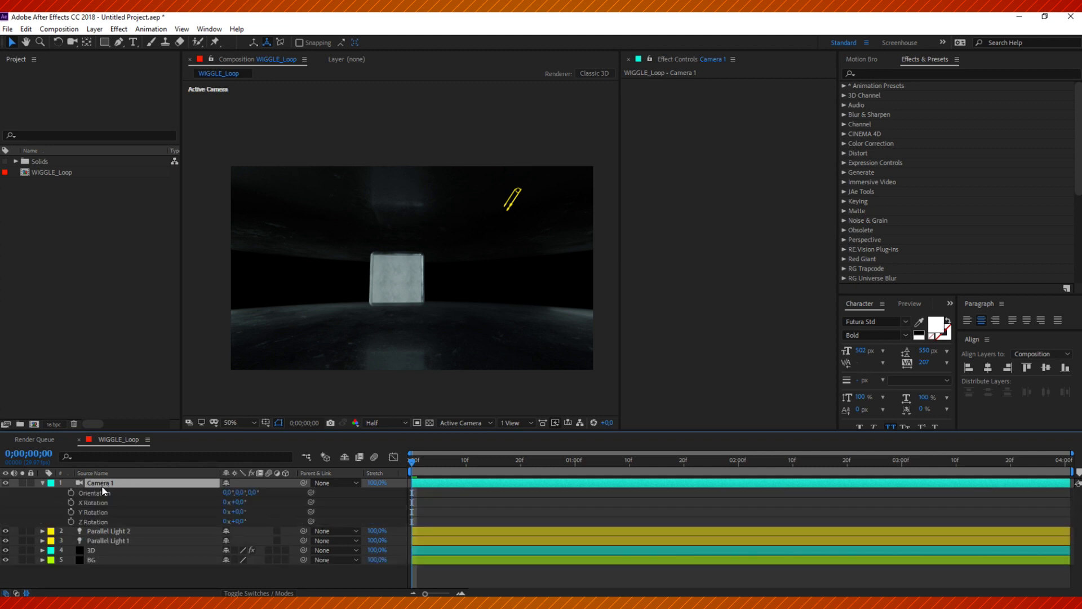
left_click(69, 493, "alt")
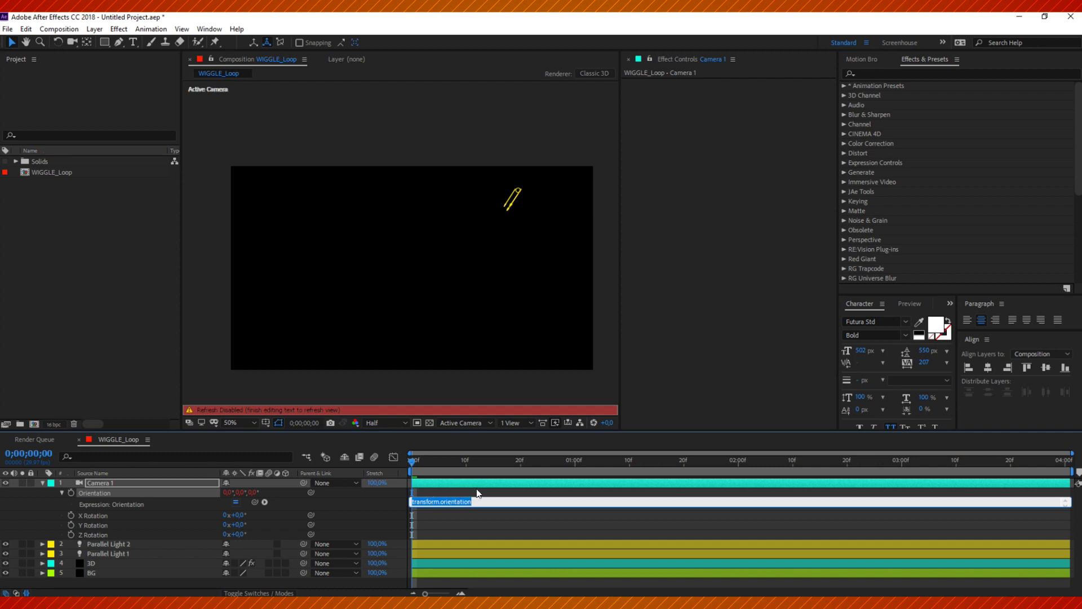
type("wiggle")
type("()")
type("2")
type(",10")
left_click(476, 488)
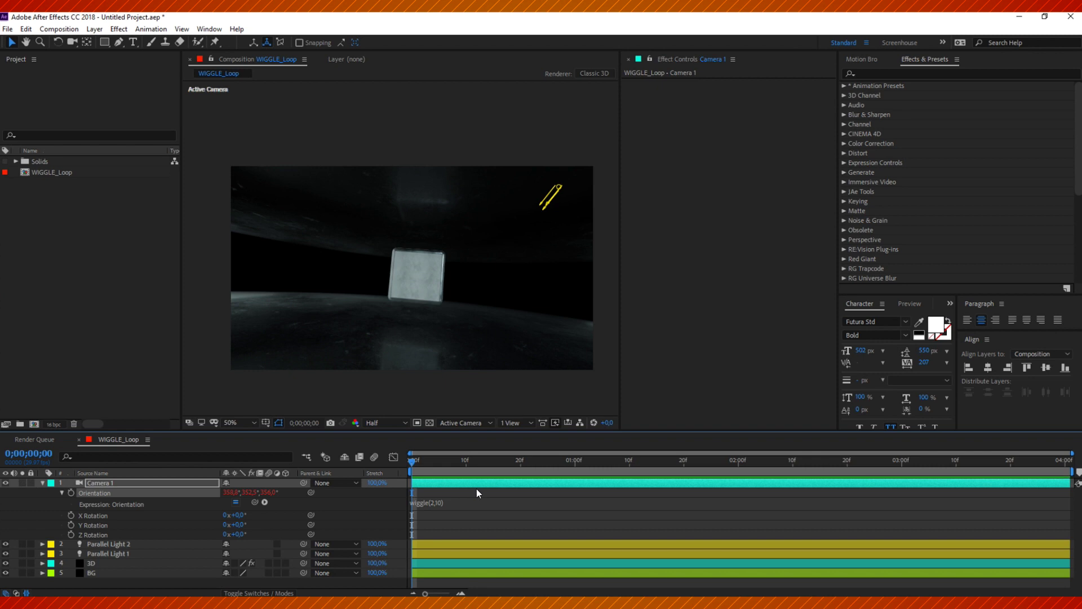
key("space")
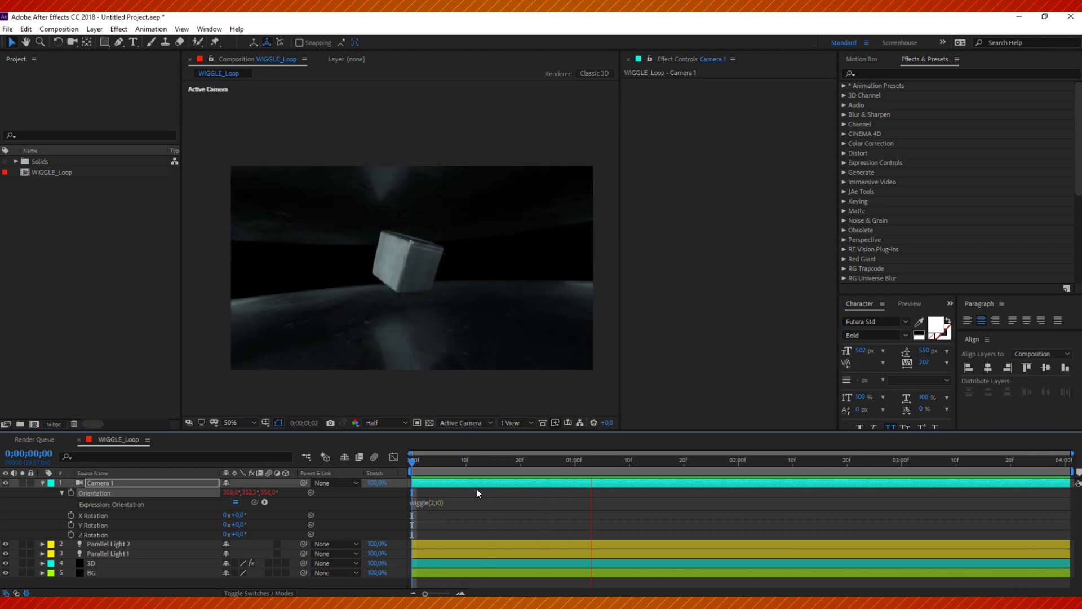
Step: Change the camera's Orientation expression to wiggle(1,10) and preview the slower motion
left_click(424, 501)
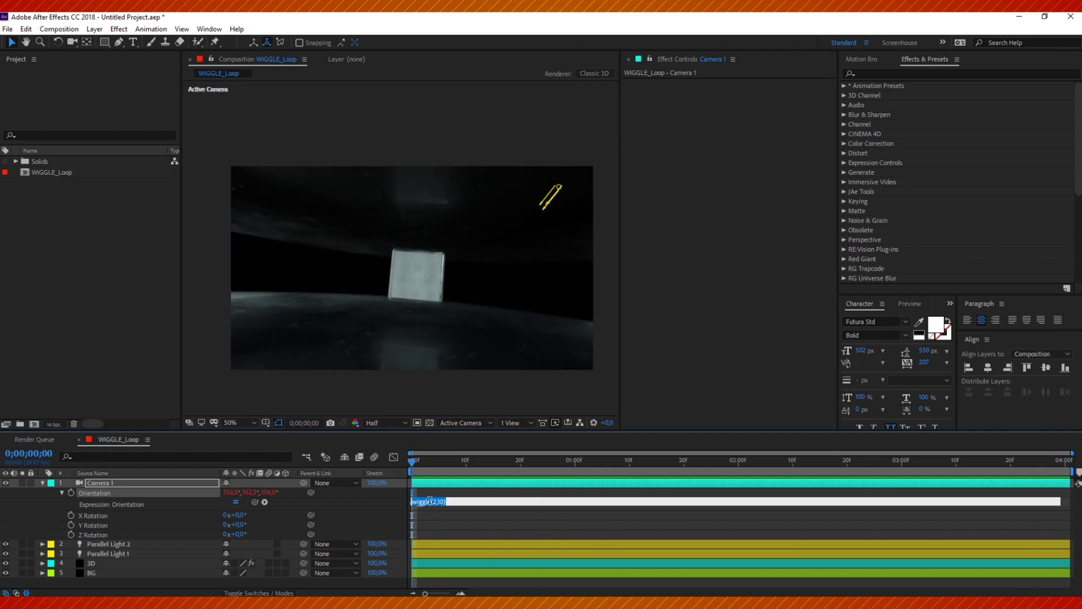
double_click(435, 501)
type("1")
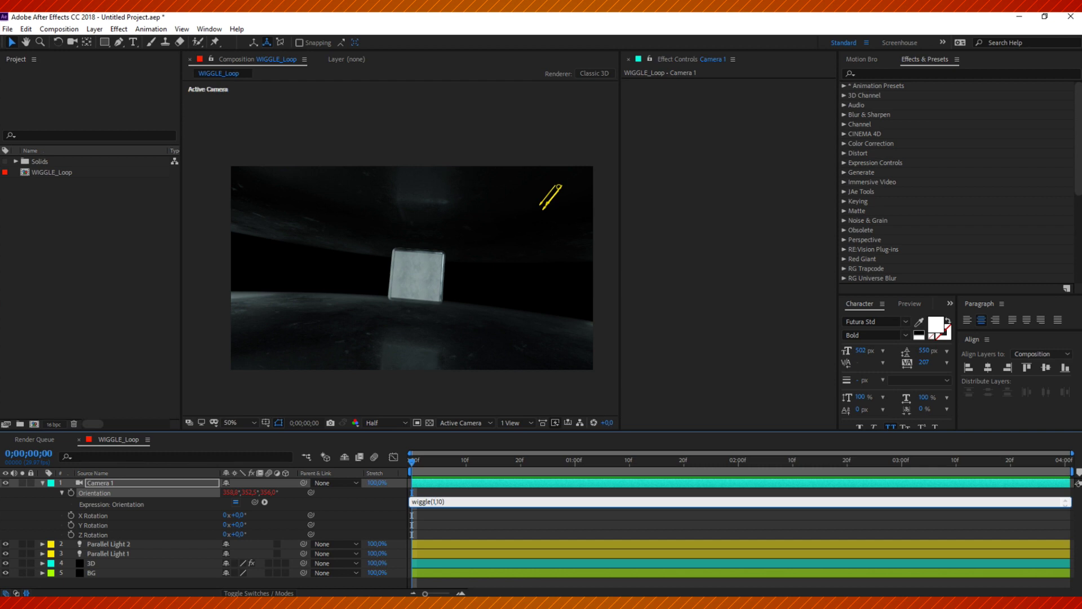
double_click(434, 501)
left_click(438, 500)
double_click(441, 501)
left_click(439, 483)
key("space")
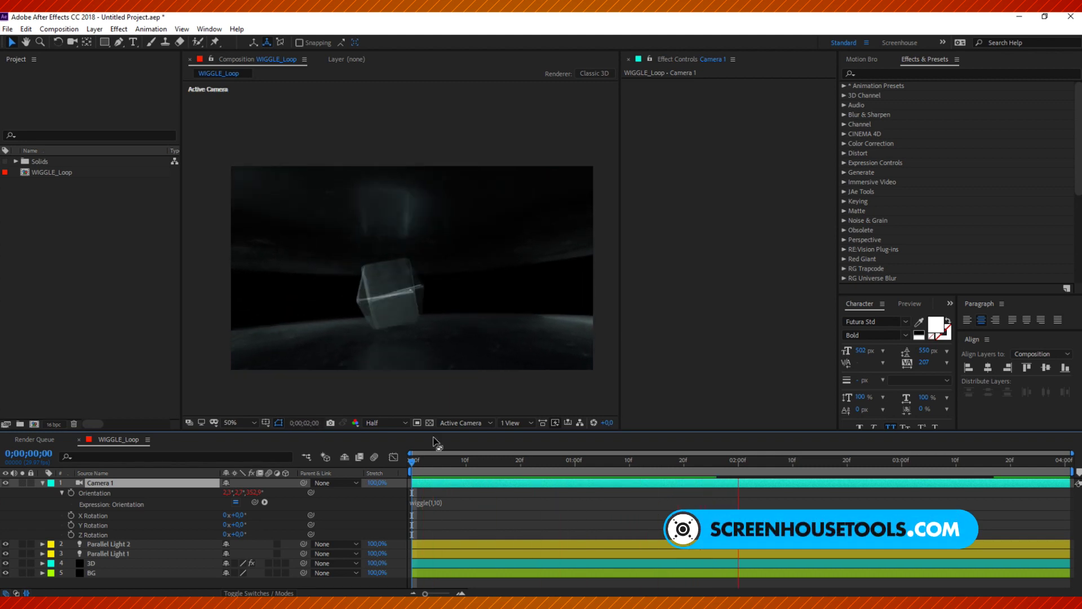
Step: Raise the wiggle amplitude of the camera's Orientation expression to 20 during the preview
left_click(436, 501)
type("2")
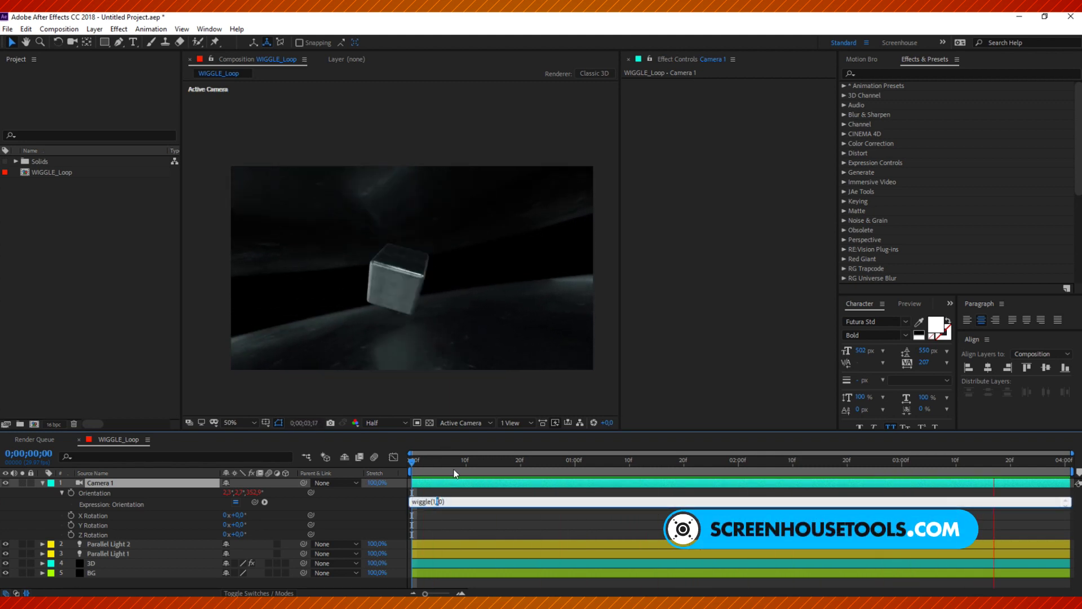
key("KP_Enter")
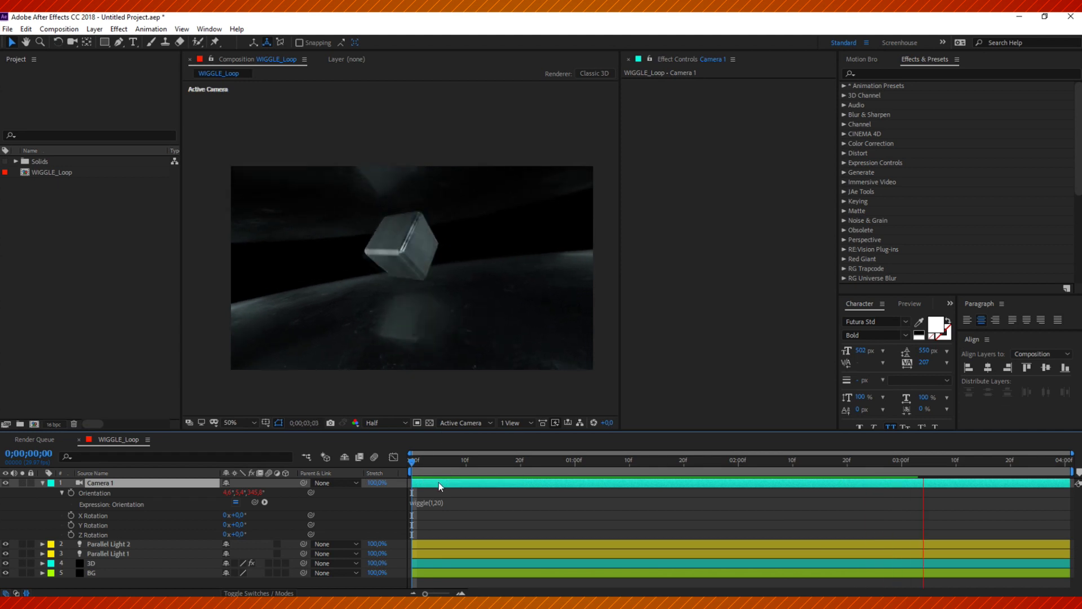
Step: Stop the preview near frame 4 and set the camera's Orientation expression to wiggle(1,10)
left_click(432, 460)
left_click(435, 502)
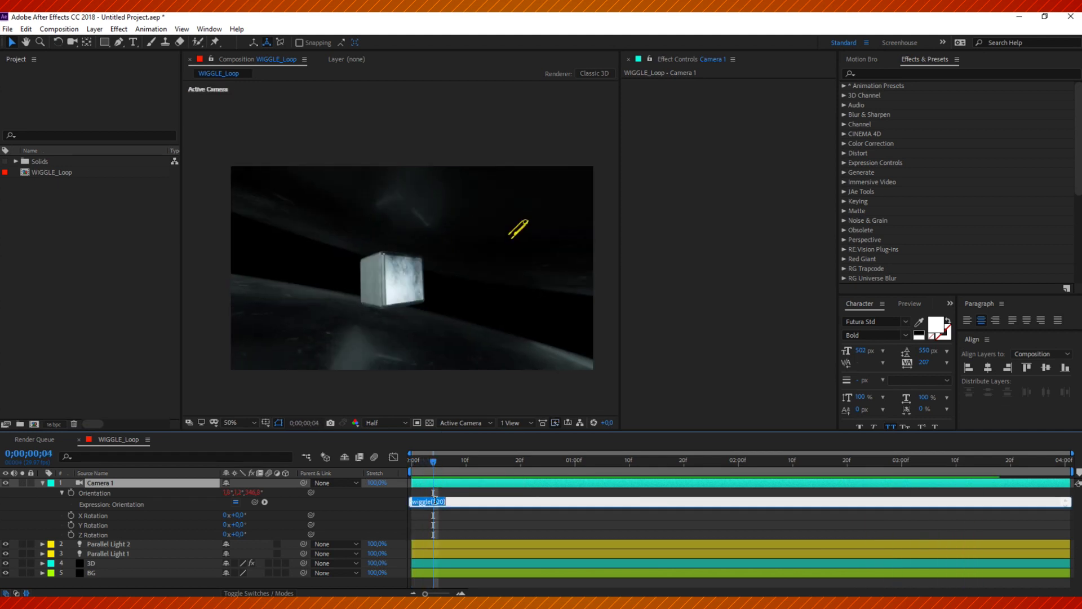
key("Delete")
type("1")
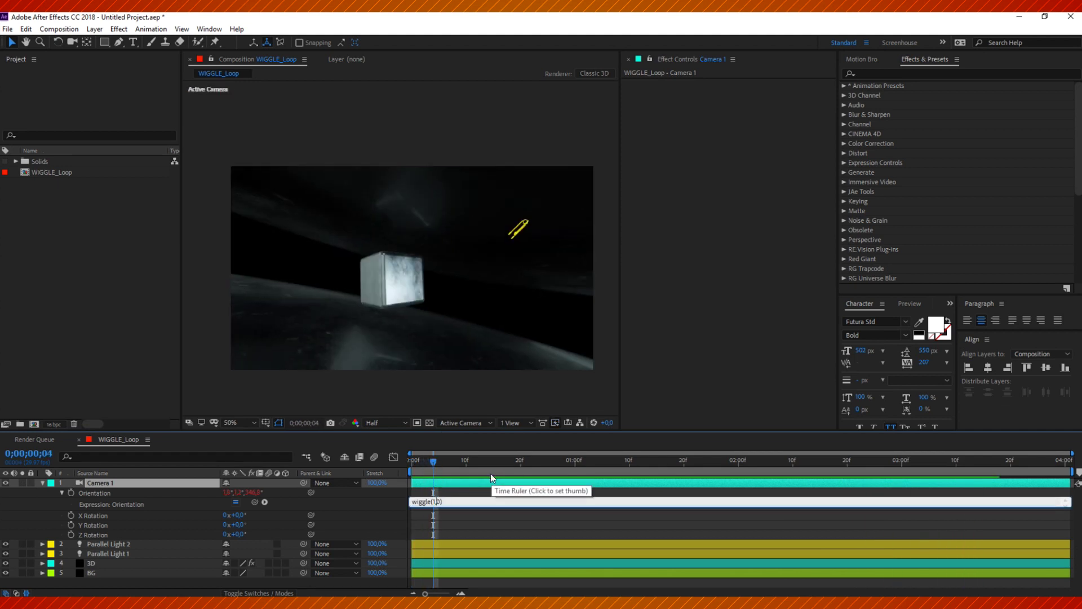
key("KP_Enter")
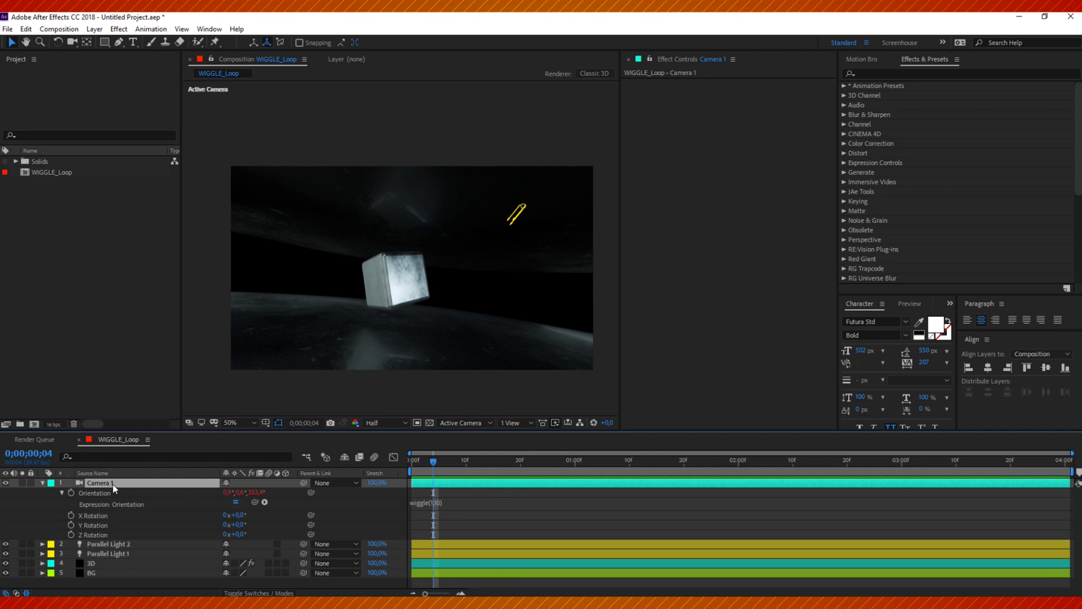
Step: Show the Position property of Camera 1 and separate its dimensions
key("p")
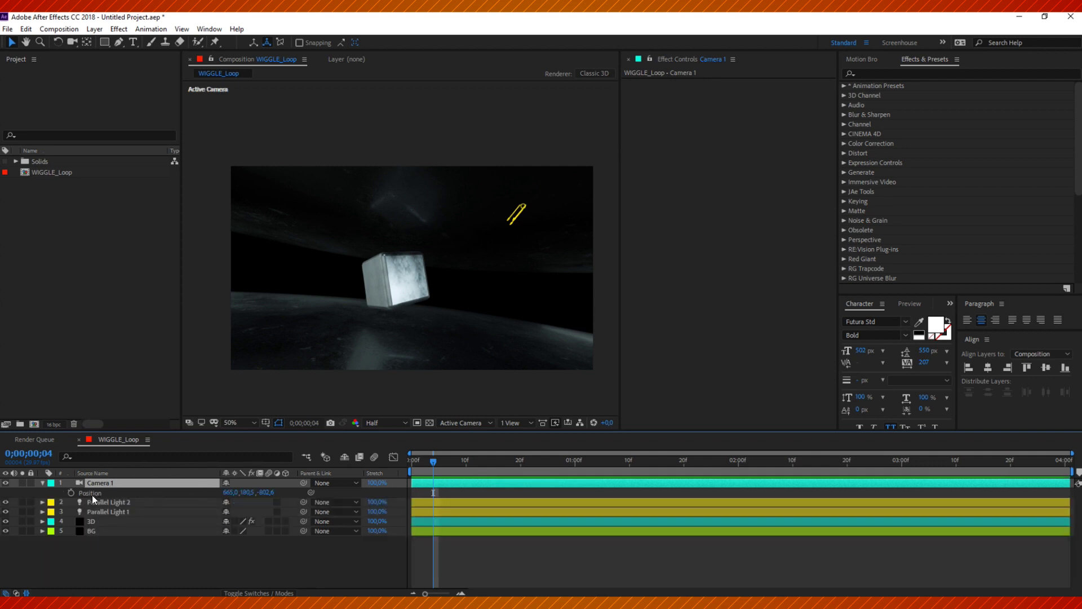
right_click(89, 493)
left_click(133, 376)
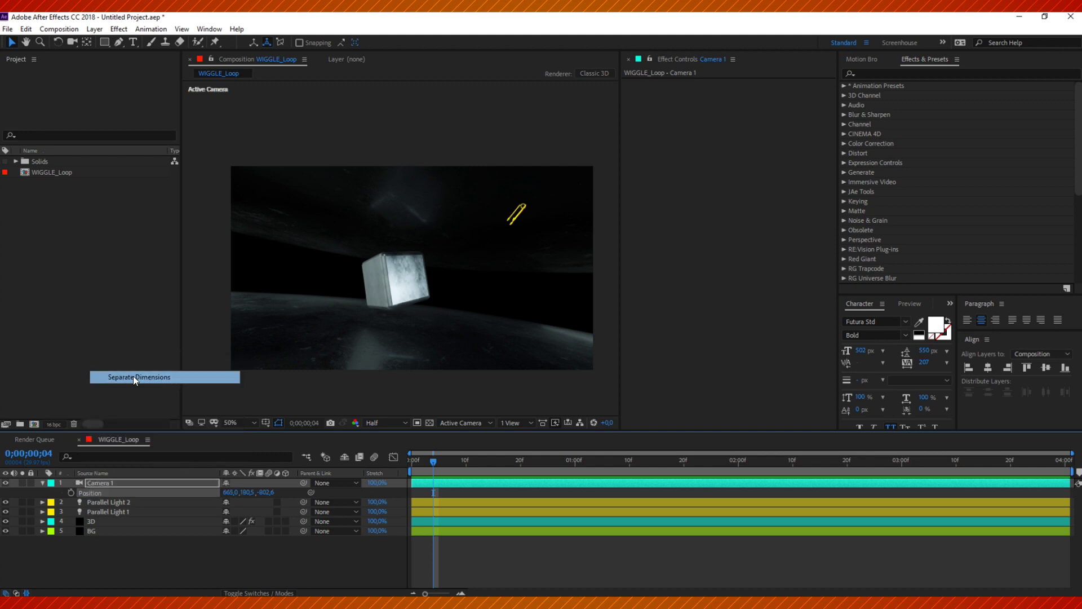
Step: Add the expression wiggle(2,200) to Camera 1's Z Position and preview the motion
left_click(60, 495)
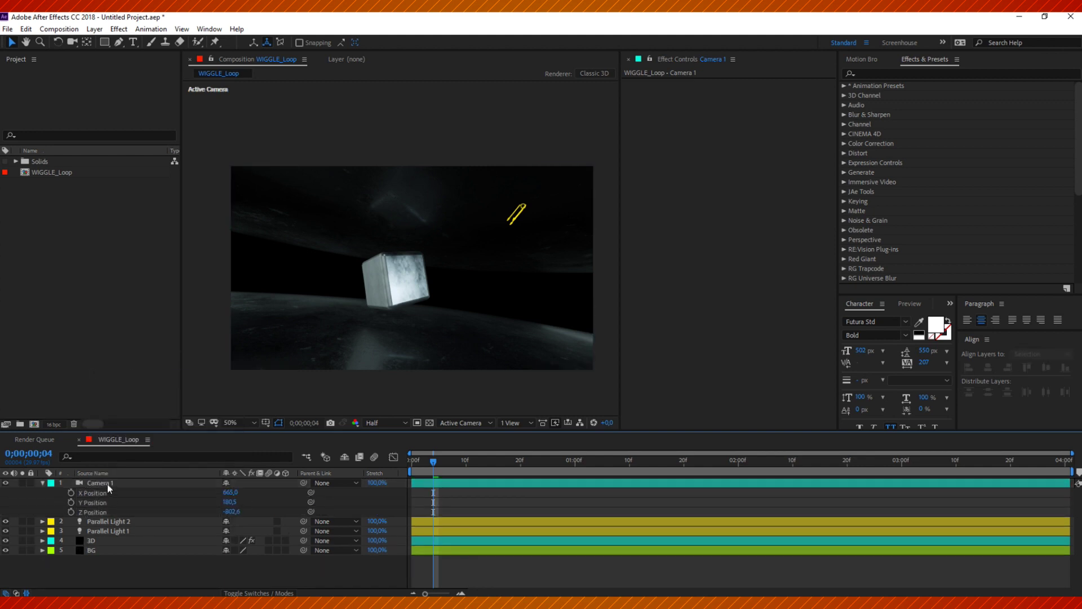
left_click(107, 485)
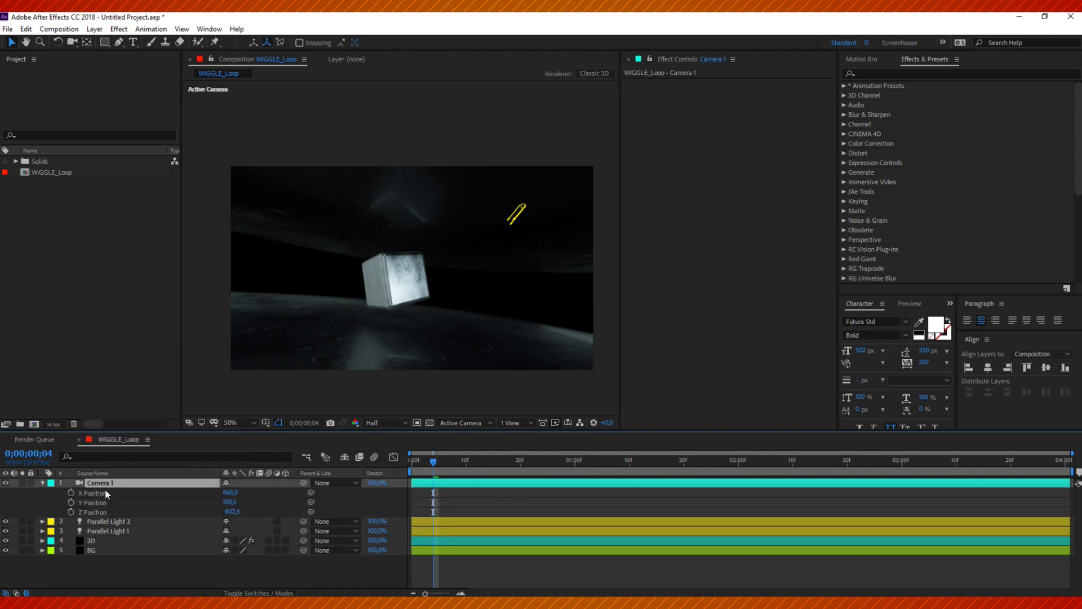
left_click(70, 512, "alt")
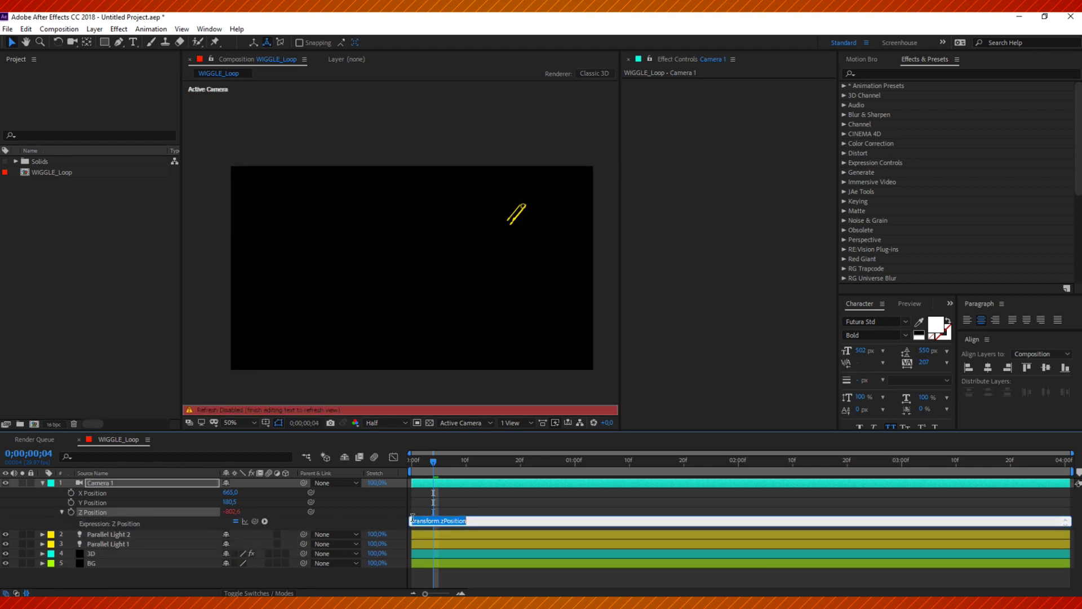
type("wiggle")
type("()")
type("0")
key("KP_Enter")
key("space")
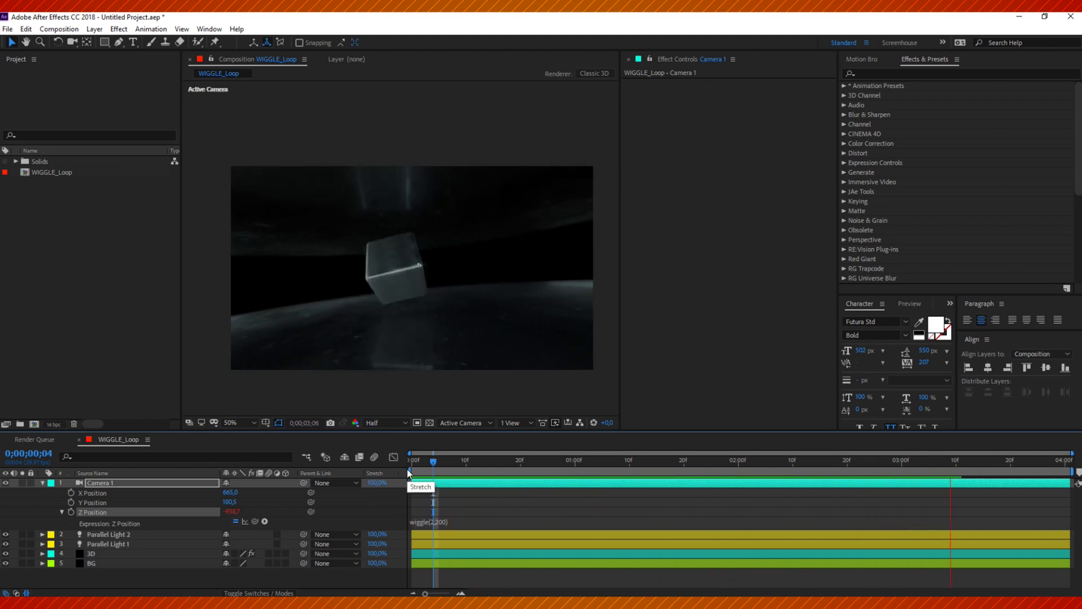
key("space")
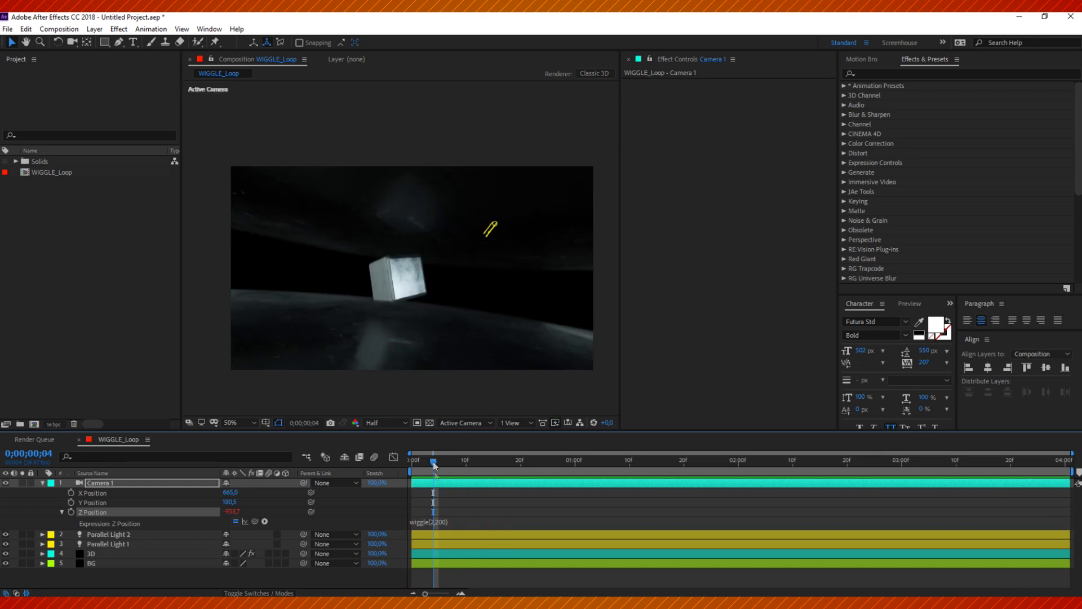
Step: Change the camera's Z Position expression to wiggle(5,200) and preview the faster motion
left_click(430, 522)
key("Right")
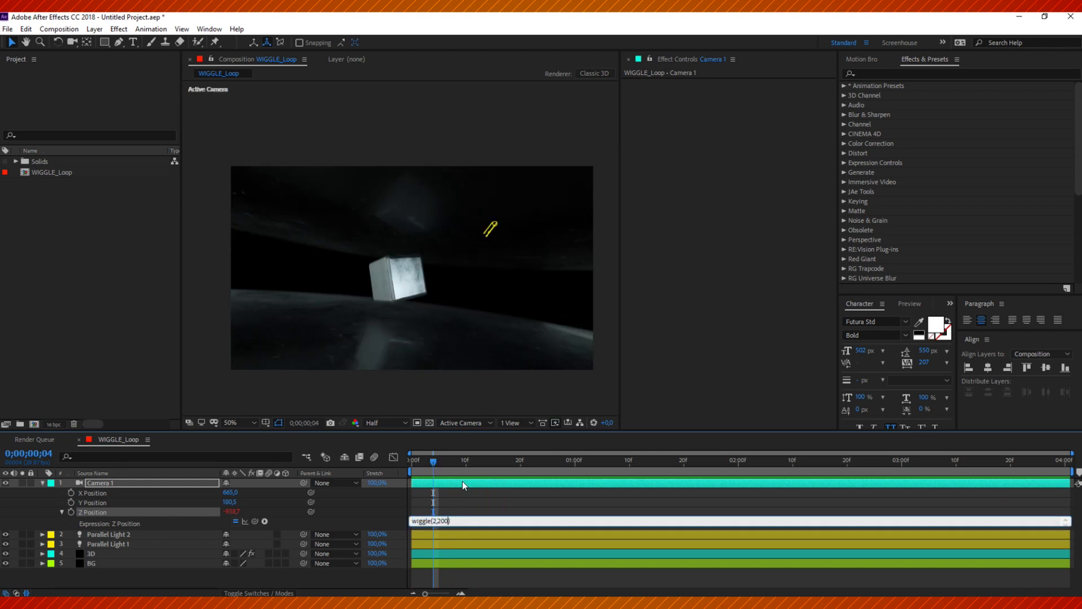
key("BackSpace")
key("BackSpace")
type("5,")
key("KP_Enter")
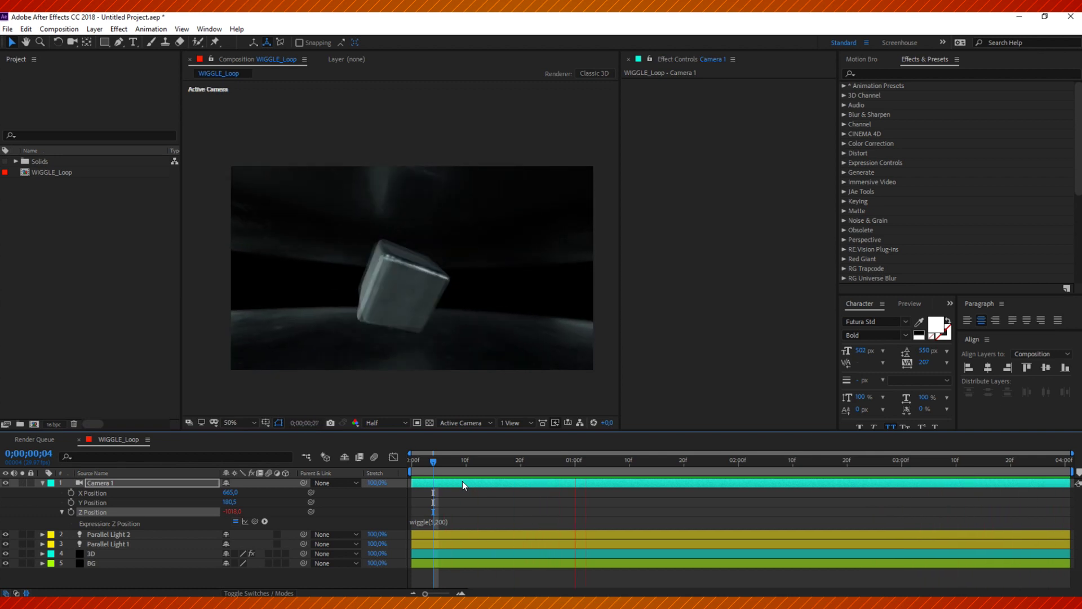
key("space")
Step: Set the Z Position expression to wiggle(3,200), preview it and return the current time to frame 0
double_click(432, 522)
type("3")
left_click(482, 486)
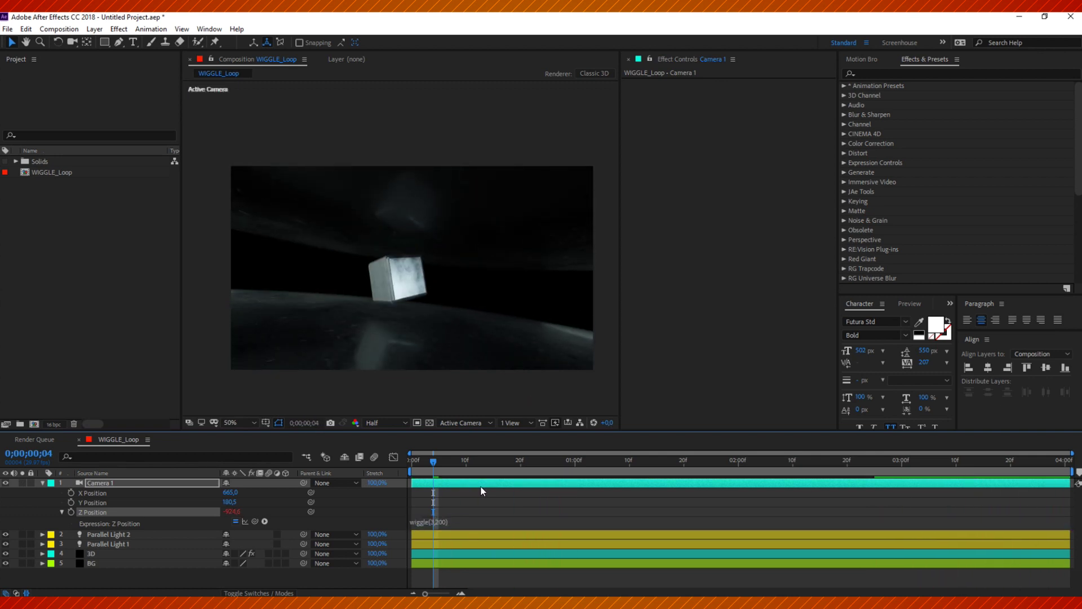
key("space")
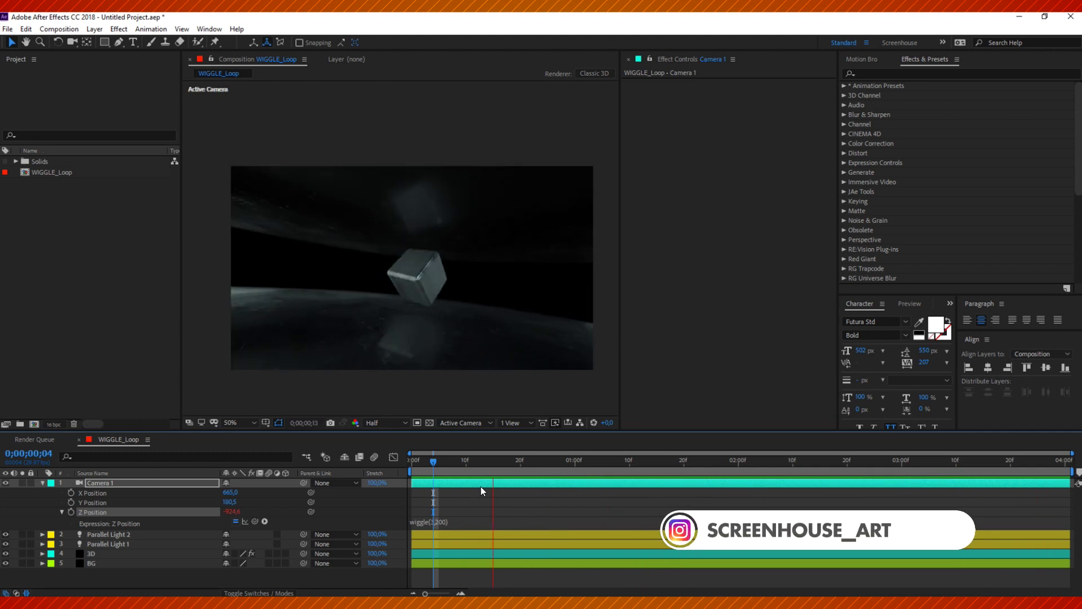
key("space")
left_click(411, 460)
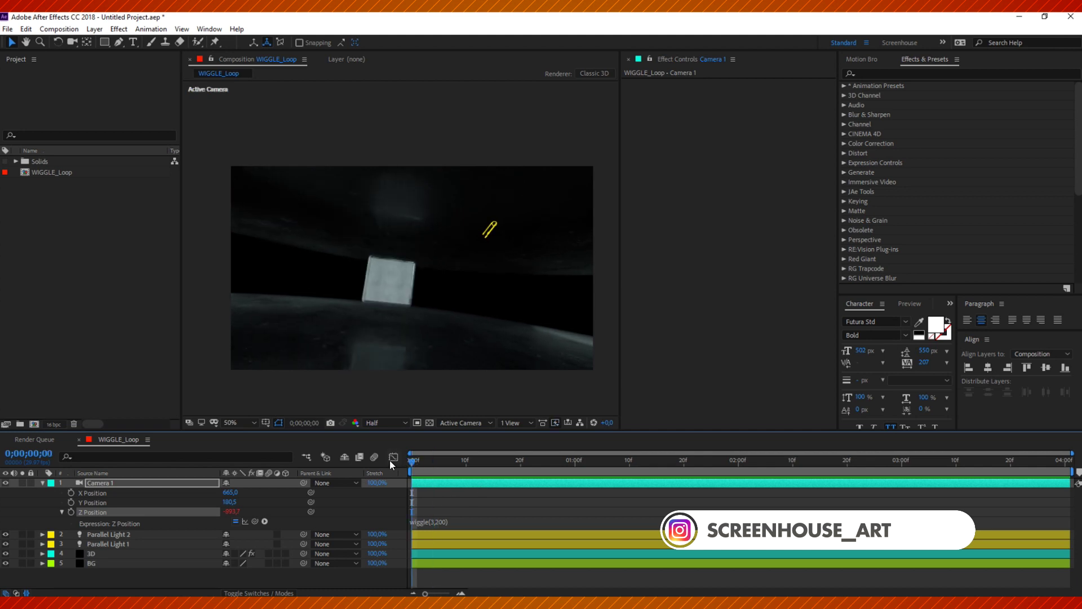
Step: Reveal all expressions on Camera 1 and preview the combined Z Position and Orientation wiggle from frame 0
left_click(97, 484)
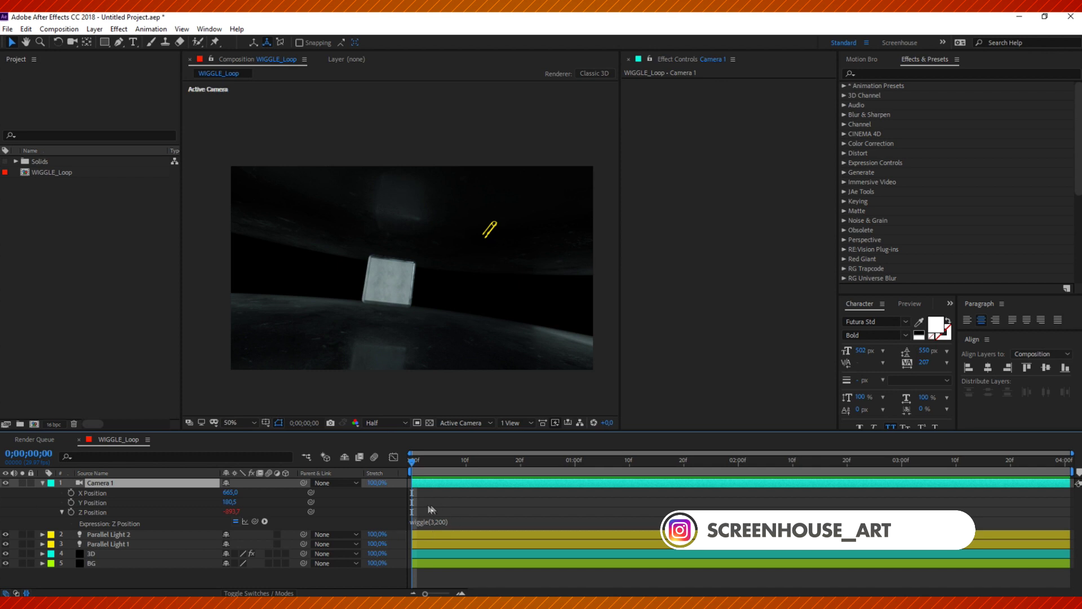
mouse_move(410, 459)
left_mouse_down()
mouse_move(610, 467)
mouse_move(410, 461)
left_mouse_up()
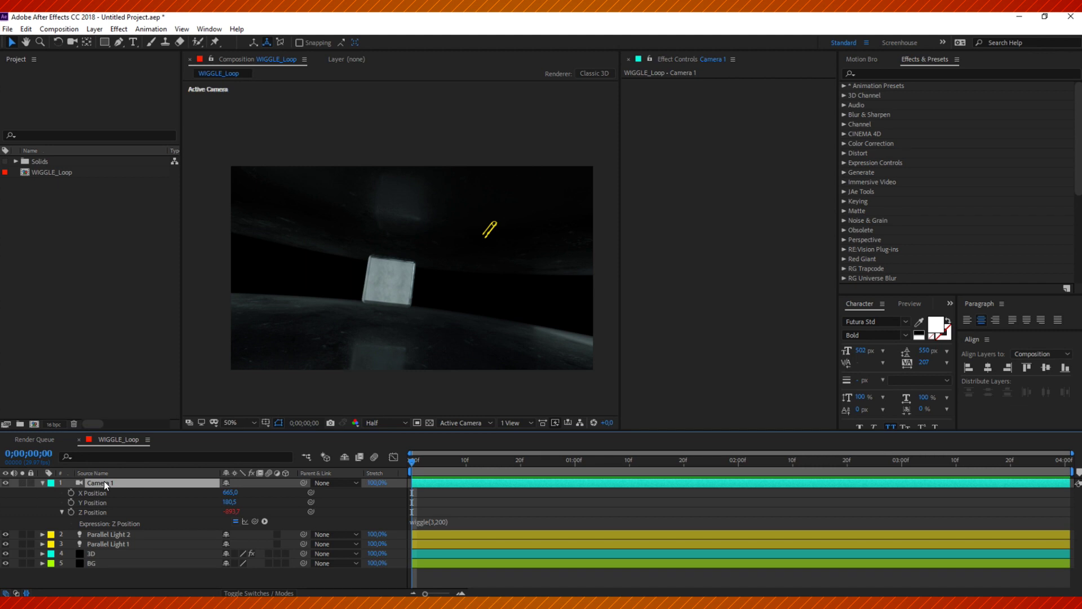
key("e")
key("e")
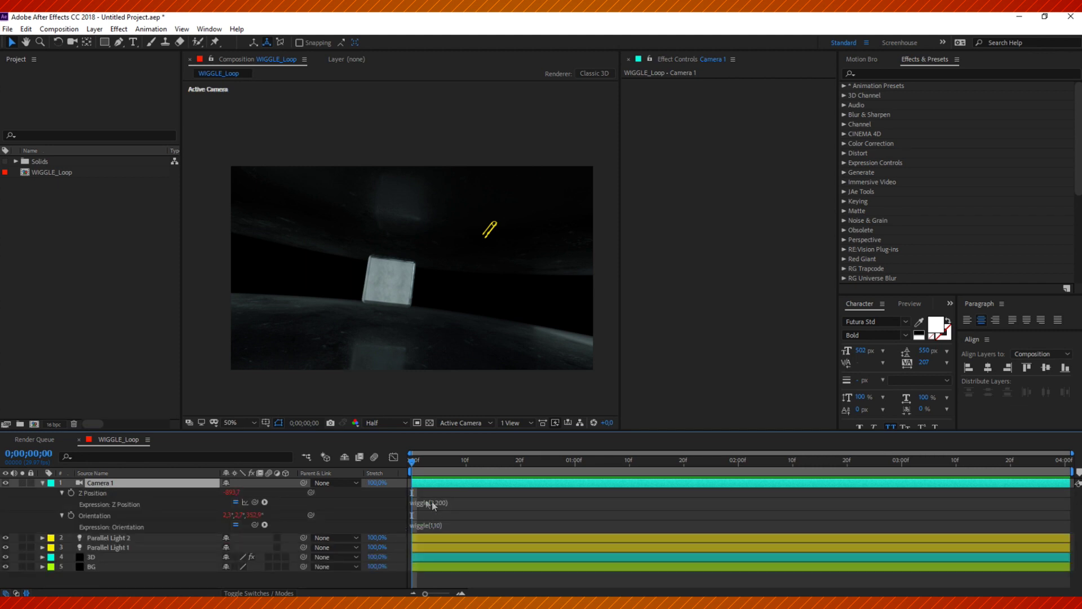
key("space")
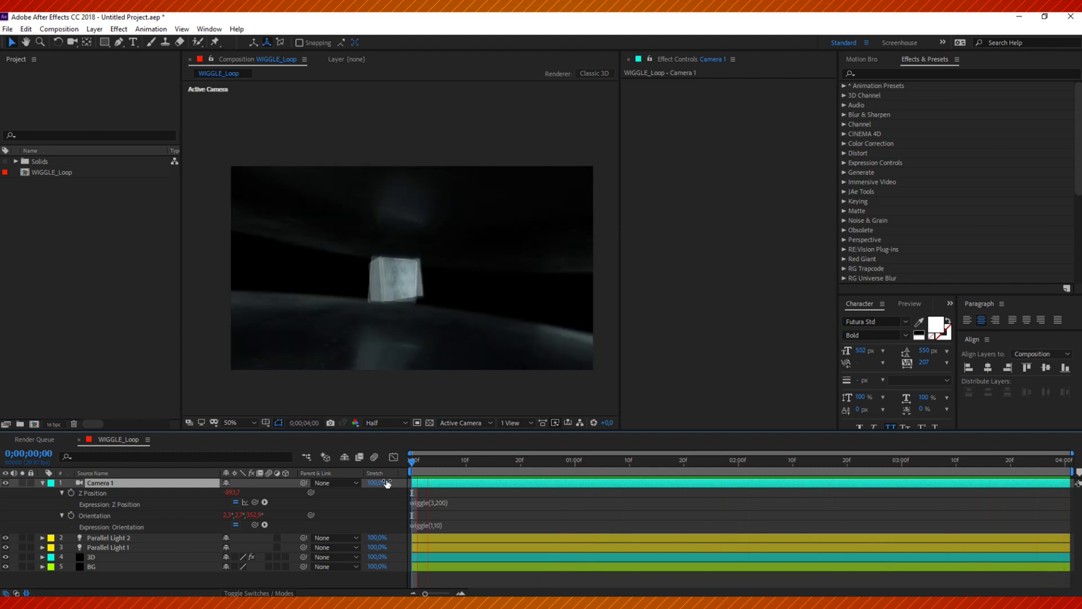
key("space")
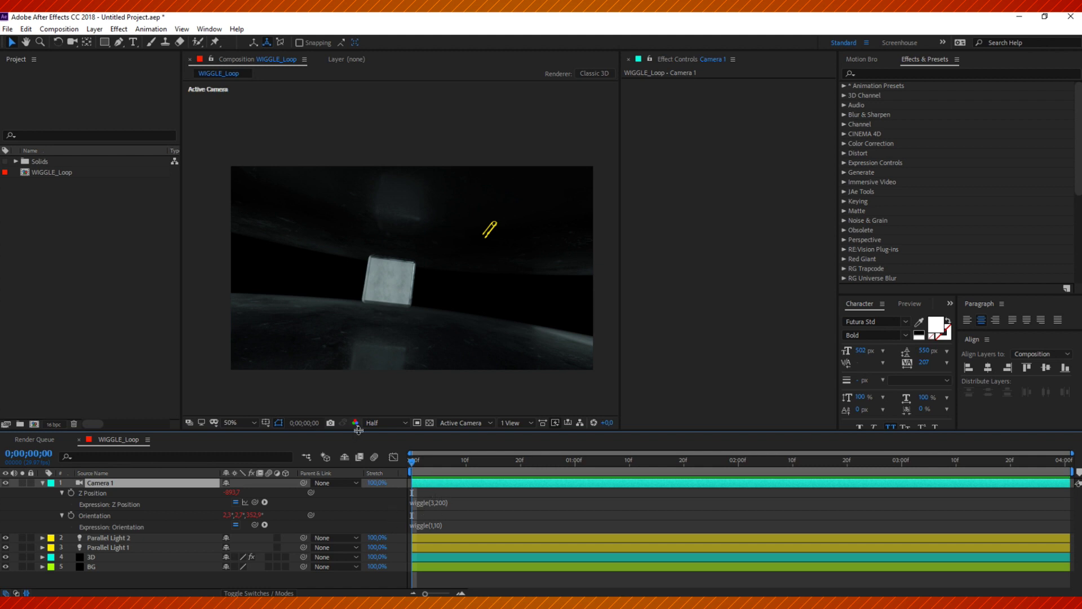
Step: Enlarge the timeline area and switch to the Wiggle Looping.txt note in Notepad, placing it above the timeline
left_click_drag(352, 432, 352, 351)
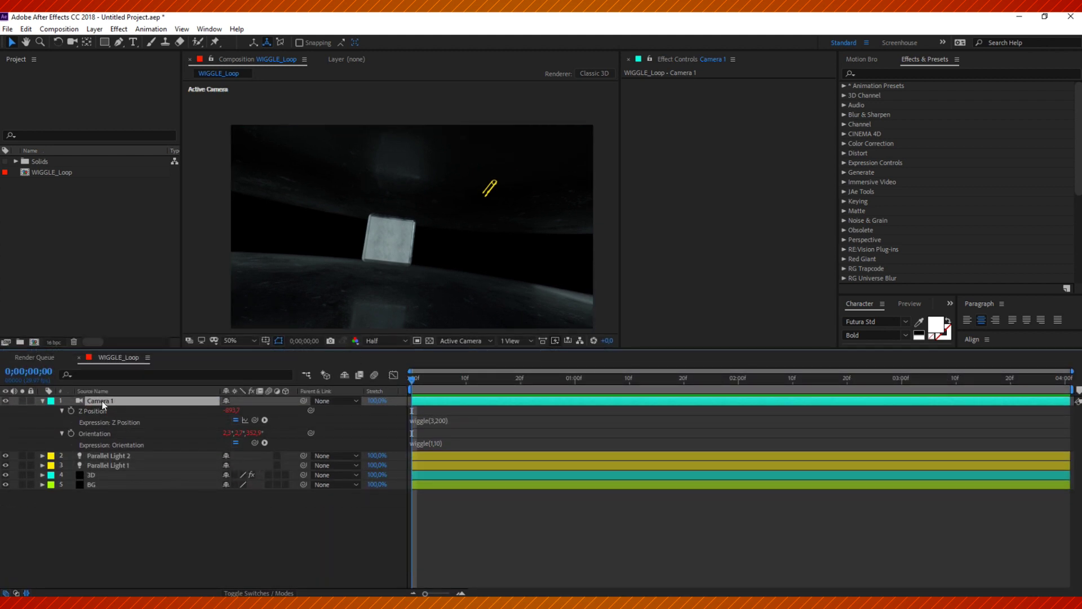
key("alt+Tab")
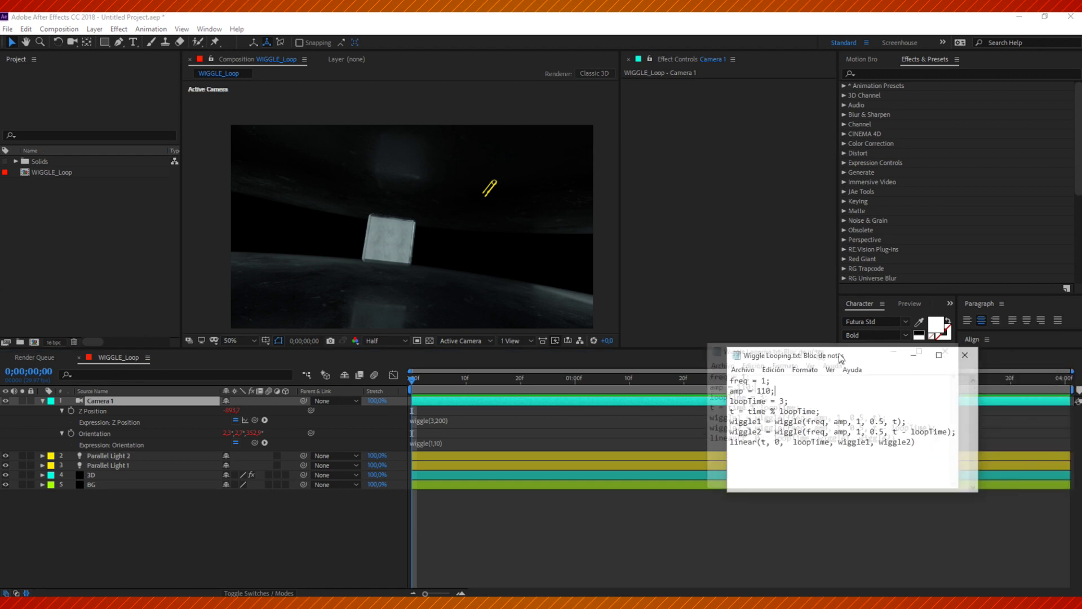
left_click_drag(841, 359, 747, 177)
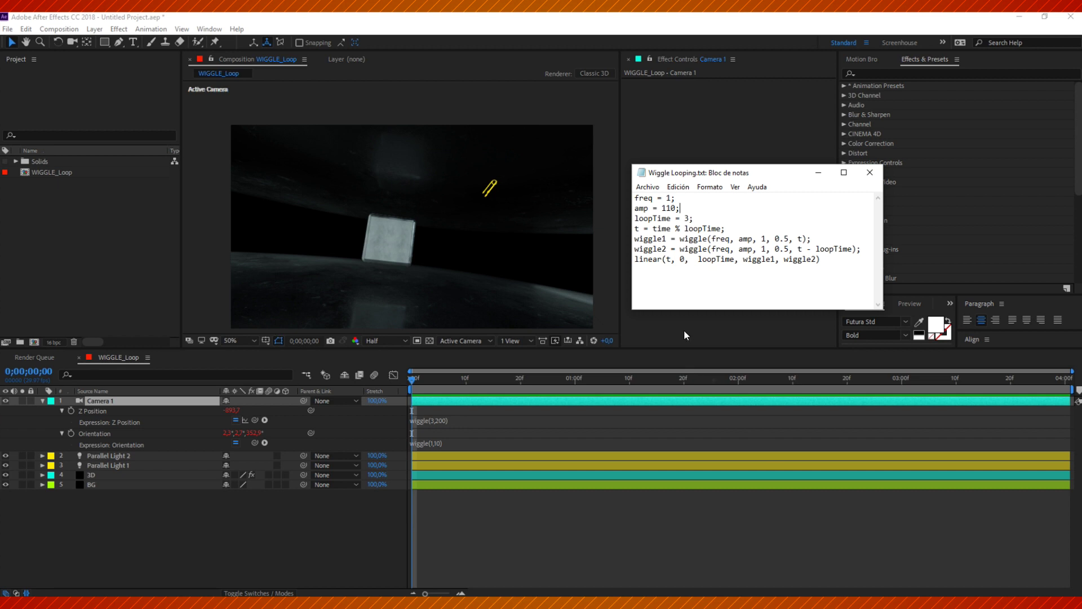
left_click_drag(686, 173, 681, 201)
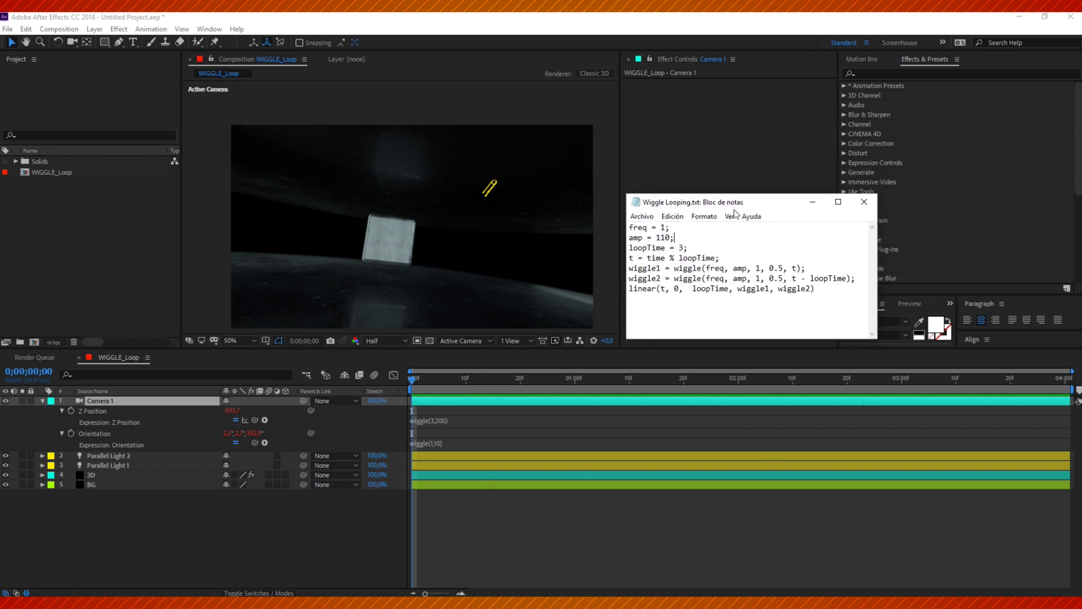
mouse_move(687, 203)
left_mouse_down()
mouse_move(691, 224)
mouse_move(689, 189)
mouse_move(676, 206)
left_mouse_up()
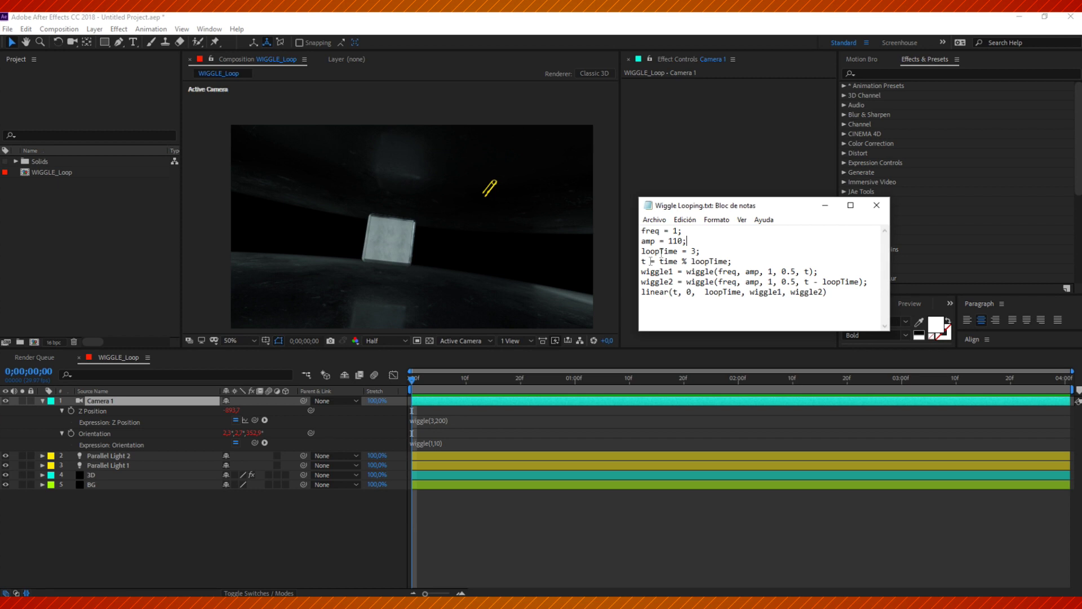
Step: Copy the whole looping wiggle expression from Wiggle Looping.txt, from freq = 1 through the linear() line, and minimize Notepad
left_click_drag(827, 292, 640, 231)
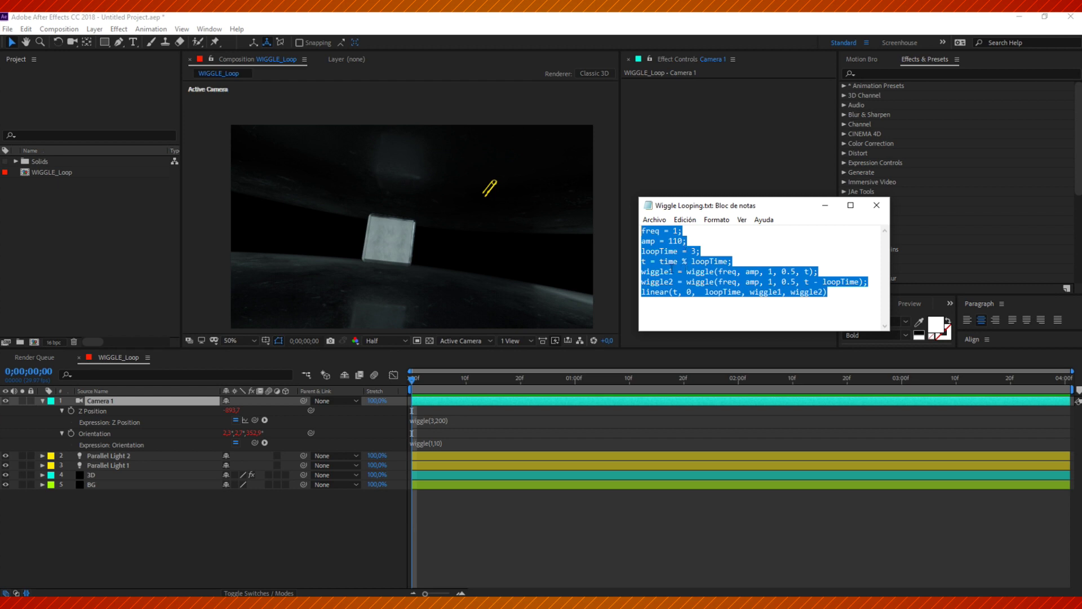
mouse_move(674, 206)
left_mouse_down()
mouse_move(679, 213)
mouse_move(660, 221)
left_mouse_up()
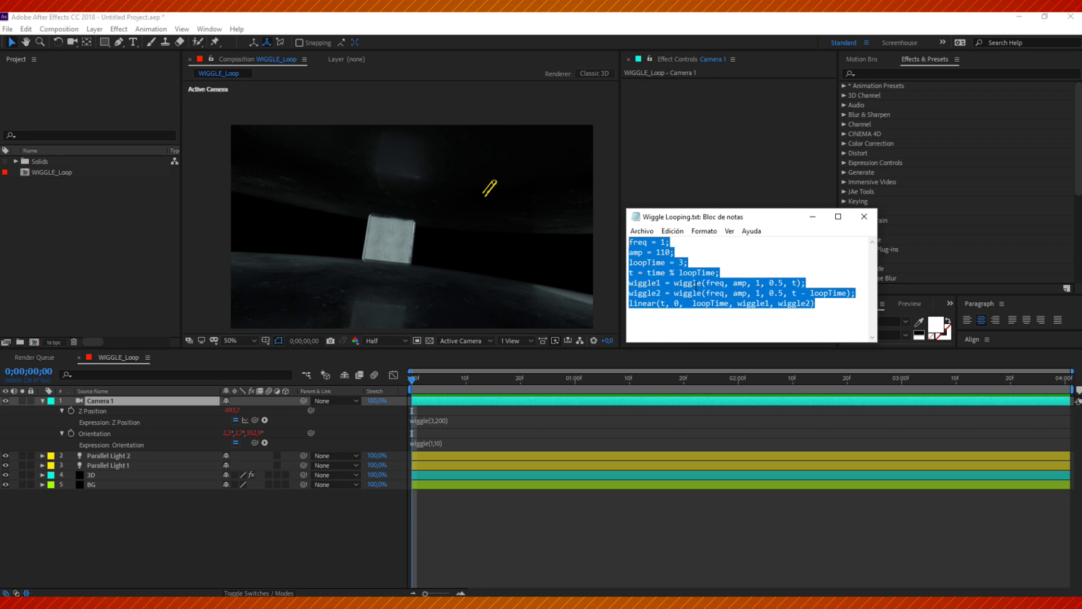
left_click(770, 303)
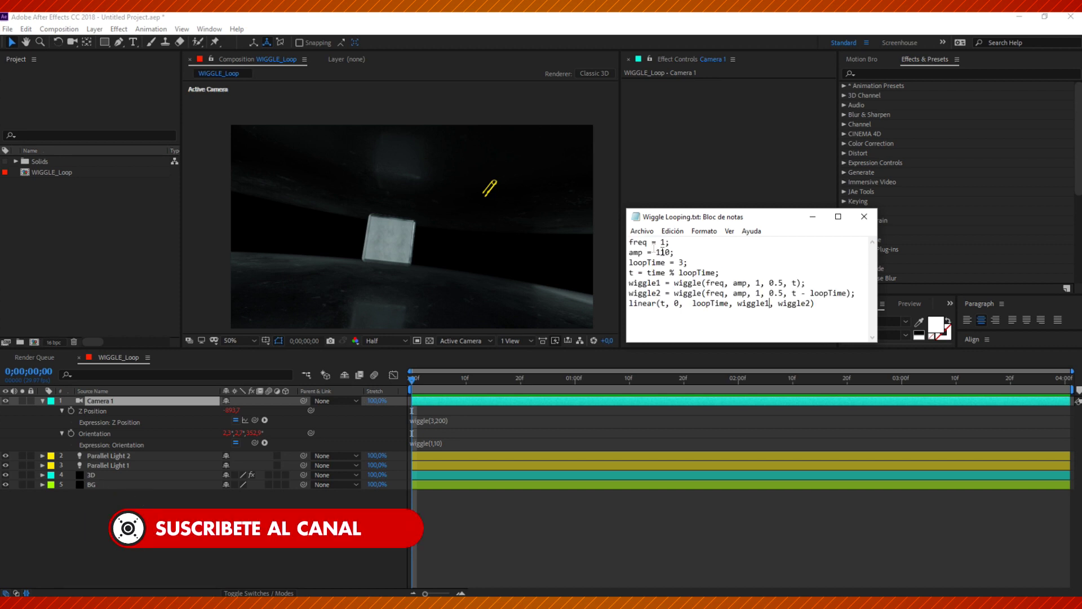
left_click_drag(630, 242, 692, 263)
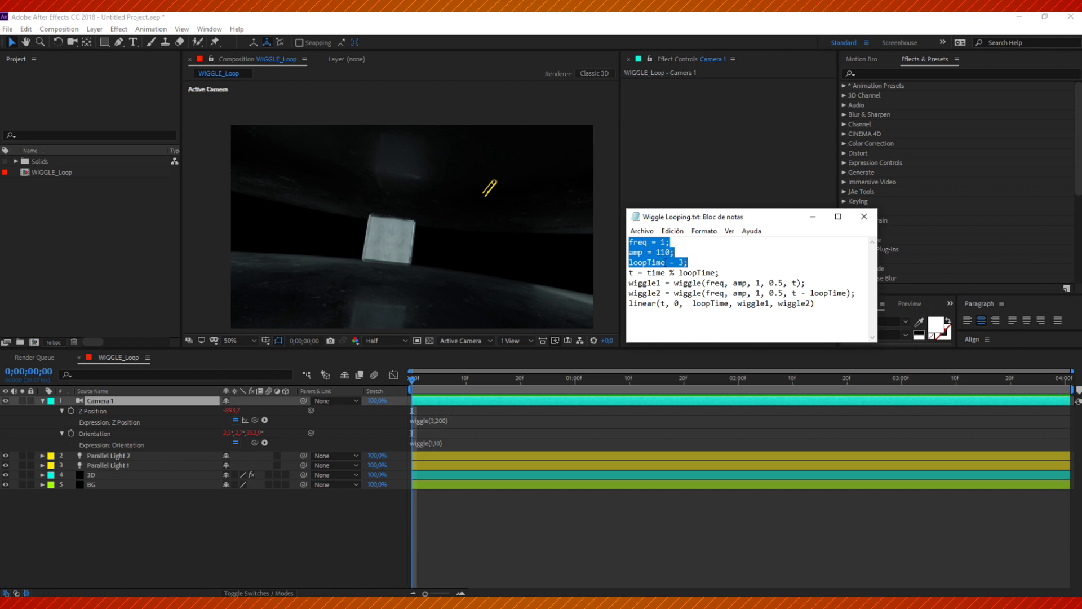
left_click(712, 258)
left_click_drag(628, 241, 819, 306)
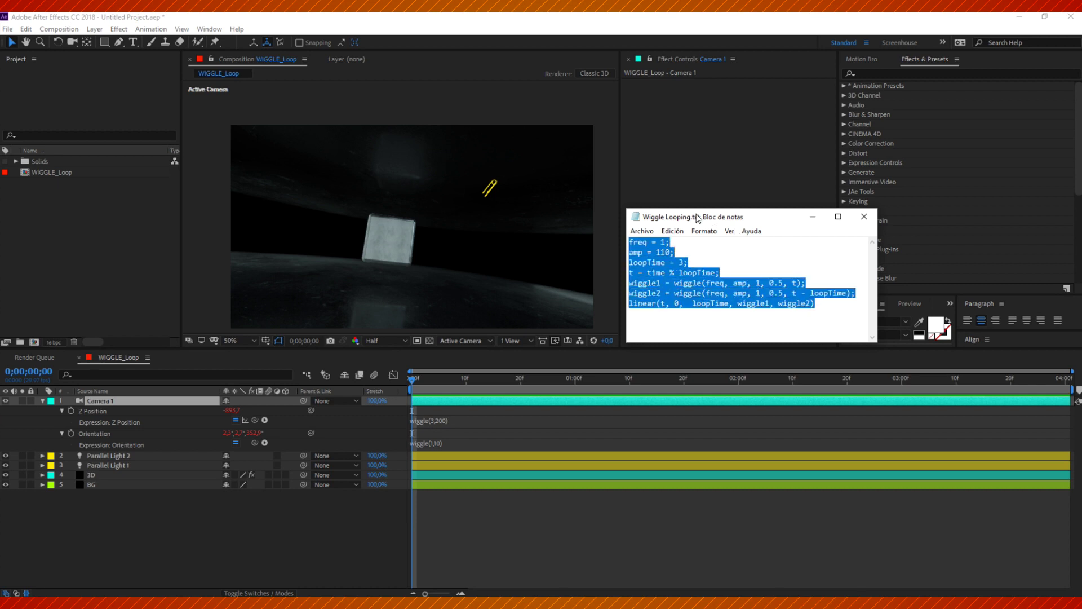
left_click(812, 216)
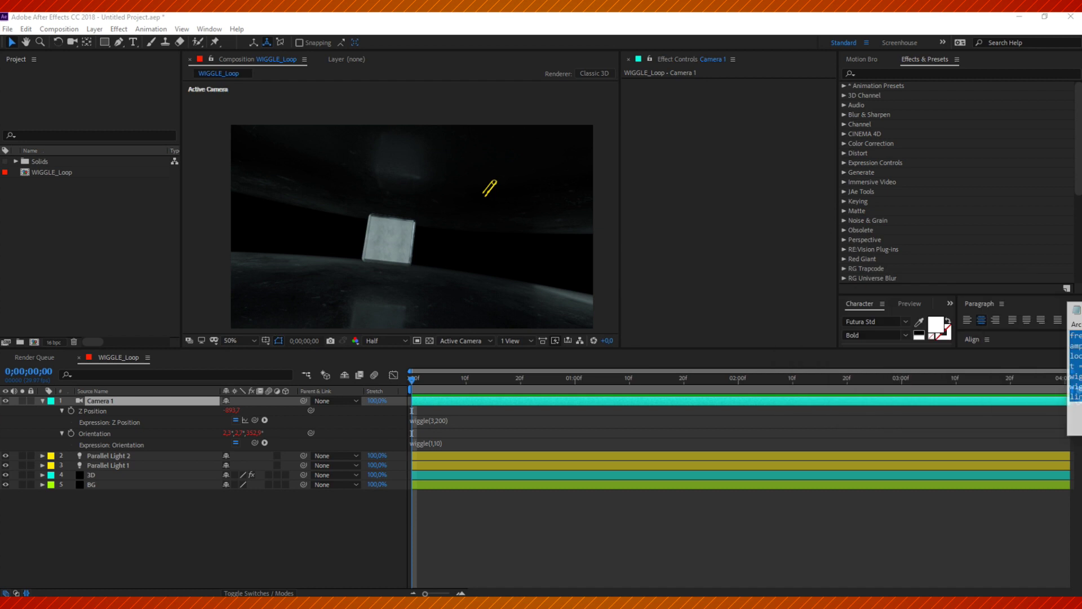
Step: Replace the camera's Z Position expression with the copied looping wiggle code (freq = 1, amp = 110, loopTime = 3) and expand its field
left_click(428, 424)
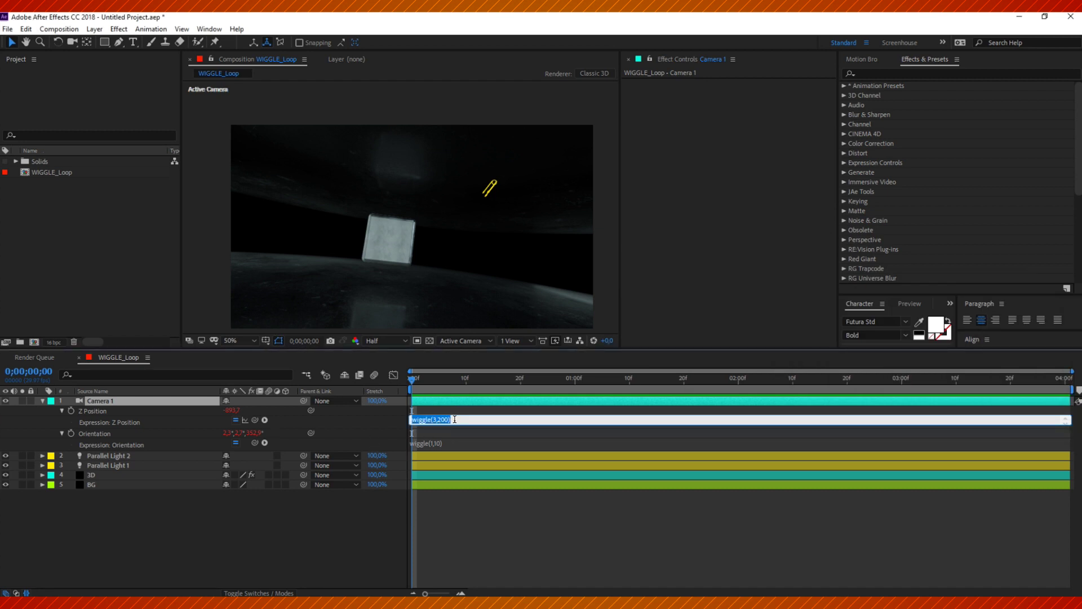
type("linear(t, 0, loopTime, wiggle1, wiggle2)")
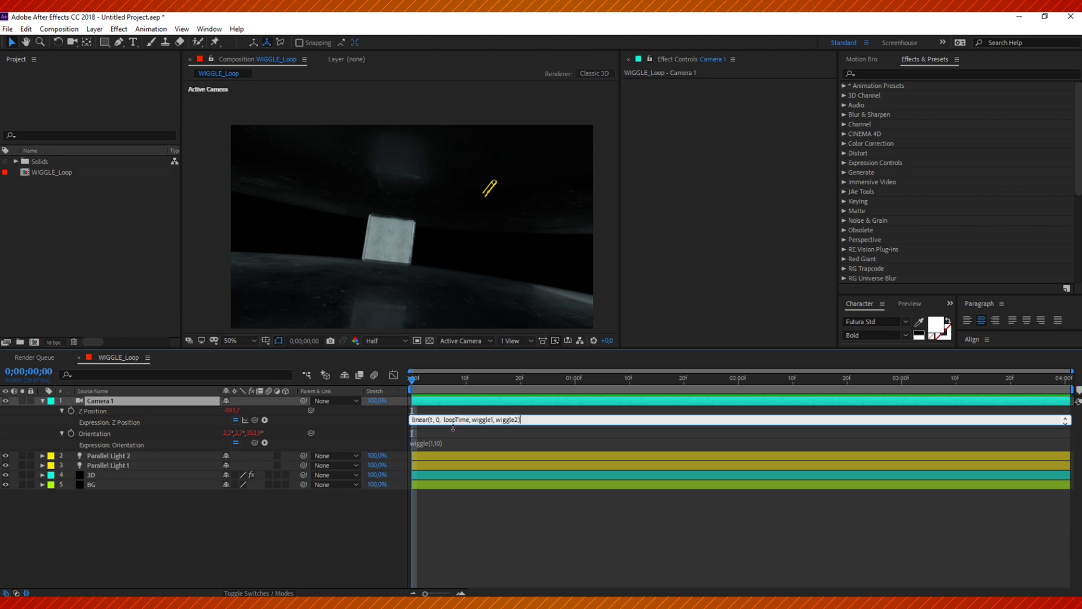
left_click_drag(454, 428, 448, 479)
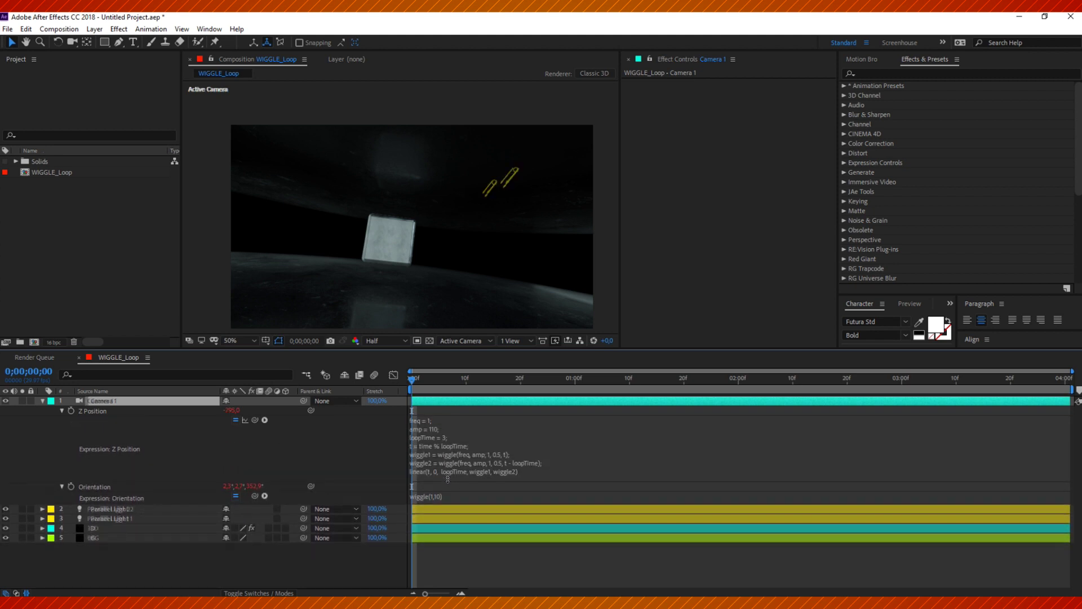
Step: Replace the camera's Orientation expression with the same looping wiggle code, comparing it with the former wiggle(1,10) through undo and redo
left_click(434, 496)
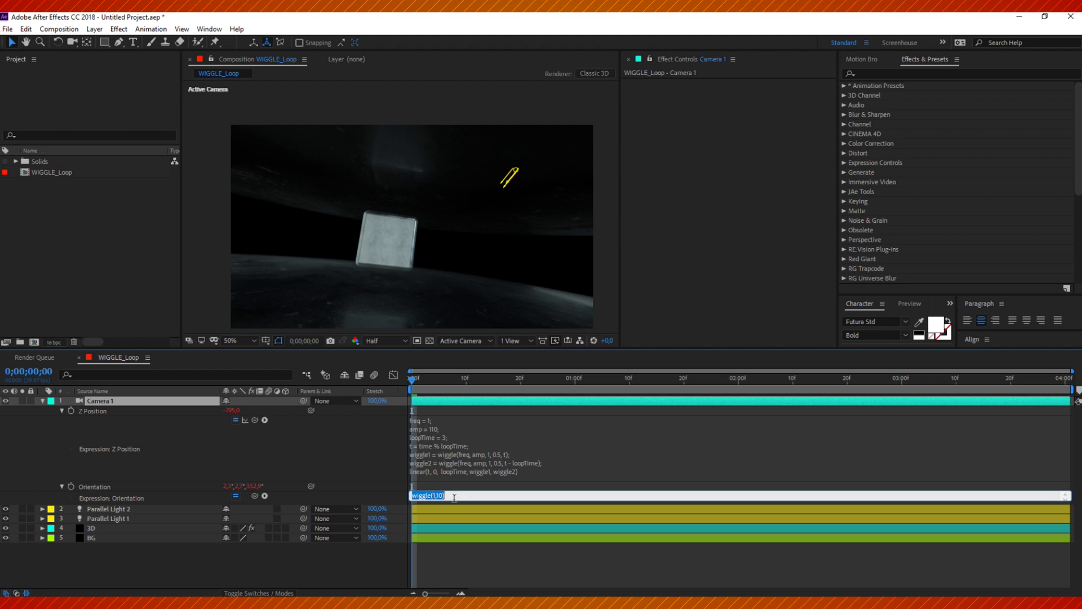
type("linear(t, 0,  loopTime, wiggle1, wiggle2)")
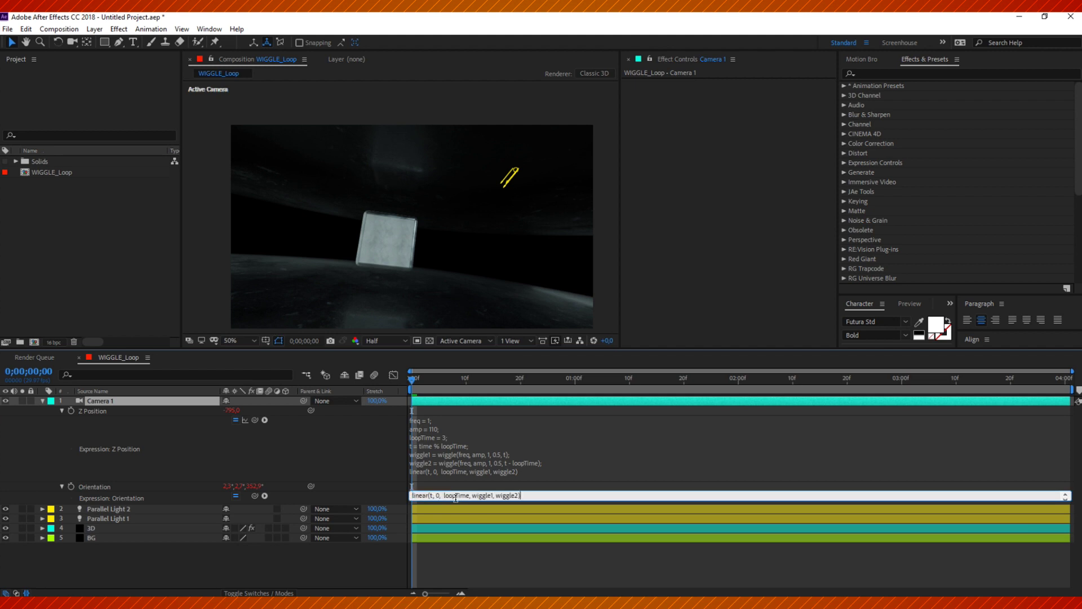
left_click_drag(453, 503, 451, 554)
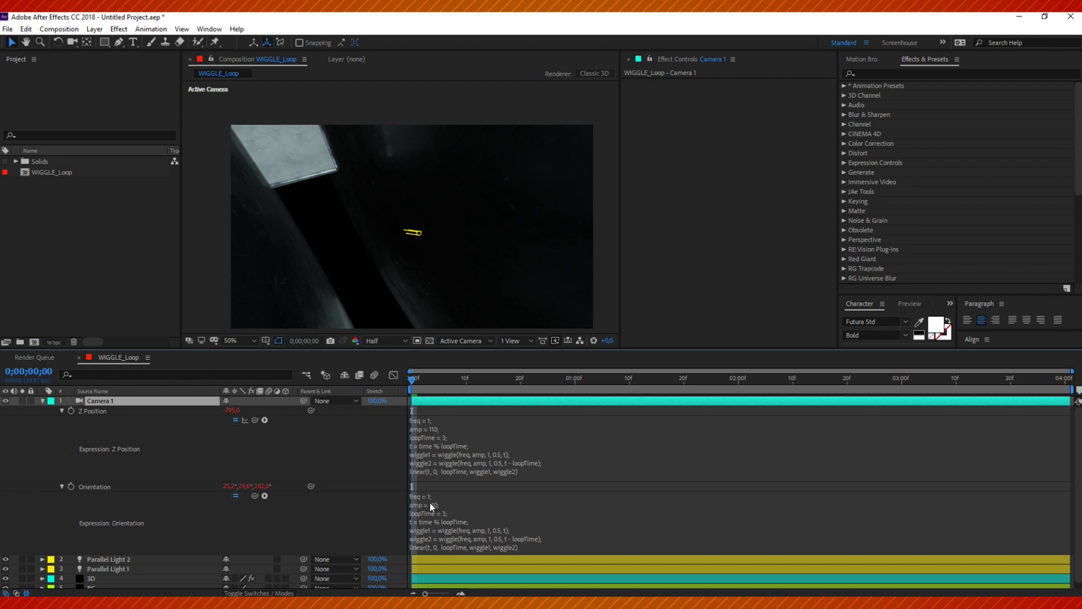
key("ctrl+z")
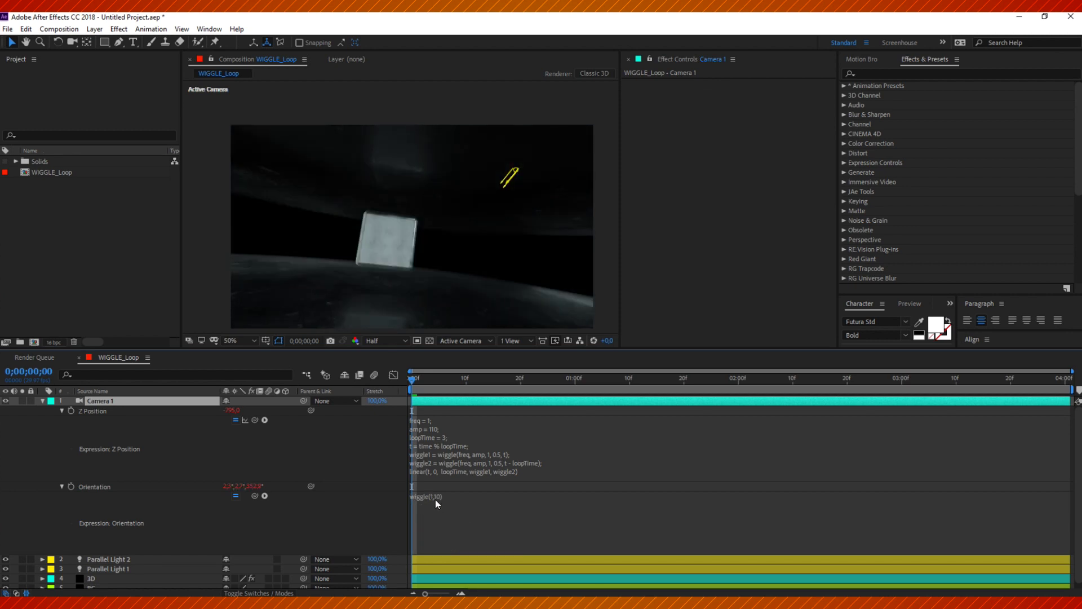
key("ctrl+shift+z")
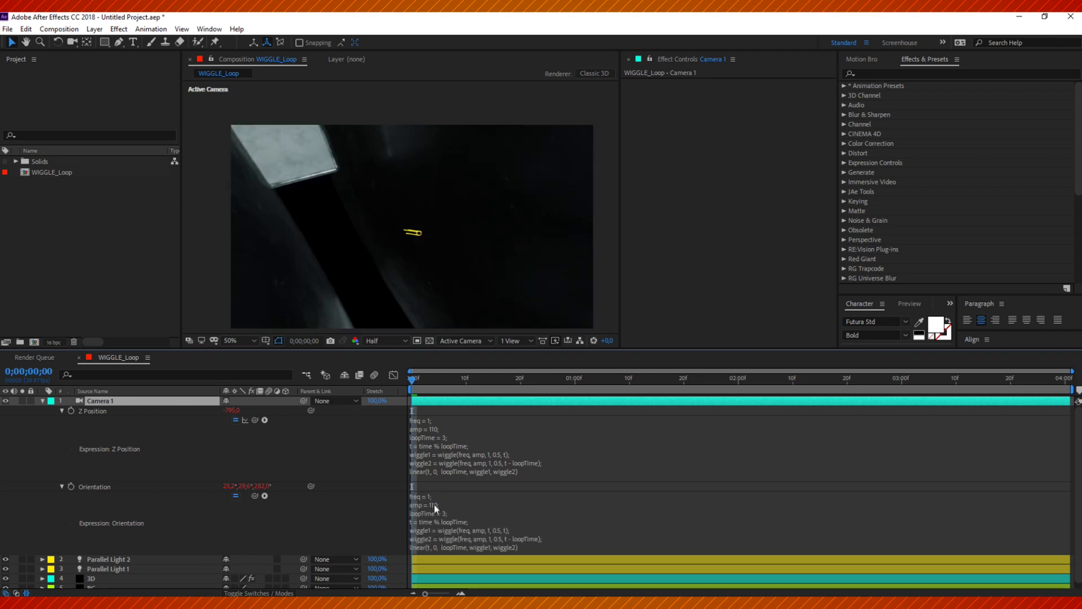
Step: Set amp to 10 in the camera's Orientation expression and apply the edit
left_click(434, 505)
left_click(434, 505)
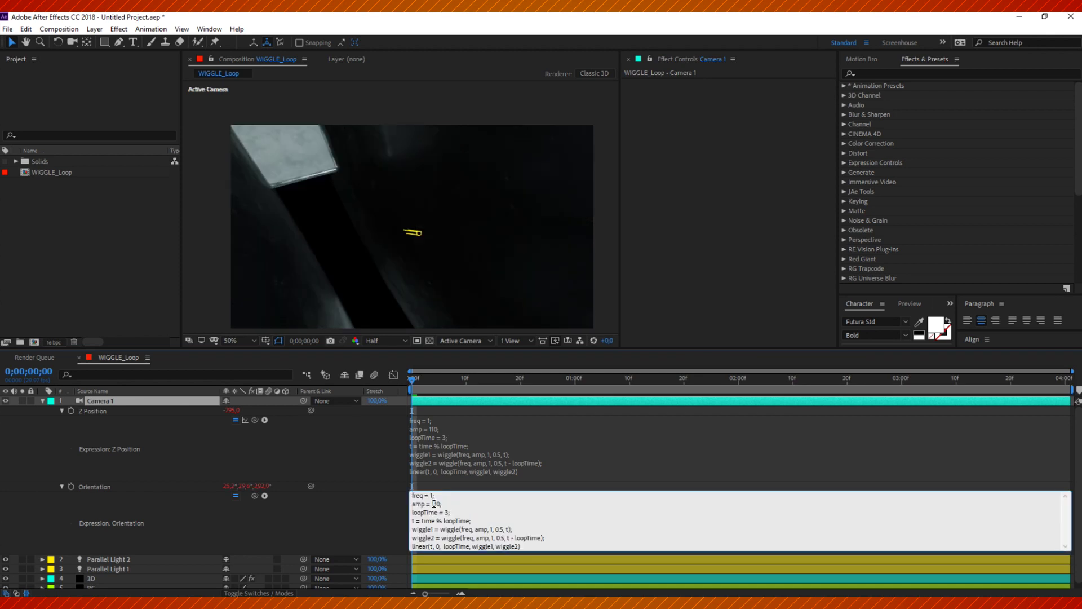
left_click(462, 485)
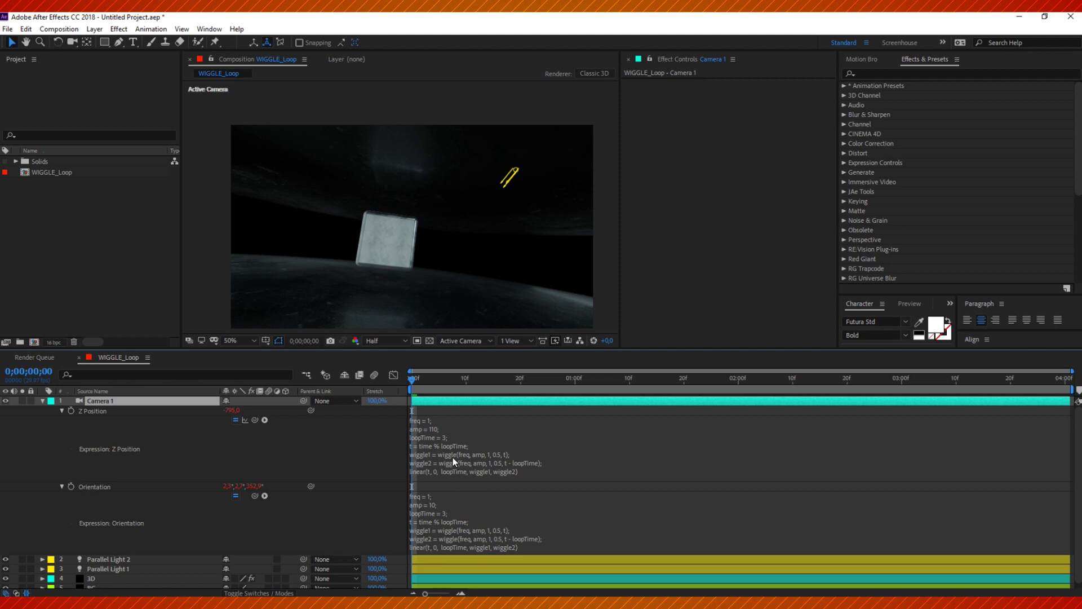
Step: Set freq to 3 and amp to 200 in the camera's Z Position expression and apply the edit
left_click(425, 418)
left_click(426, 419)
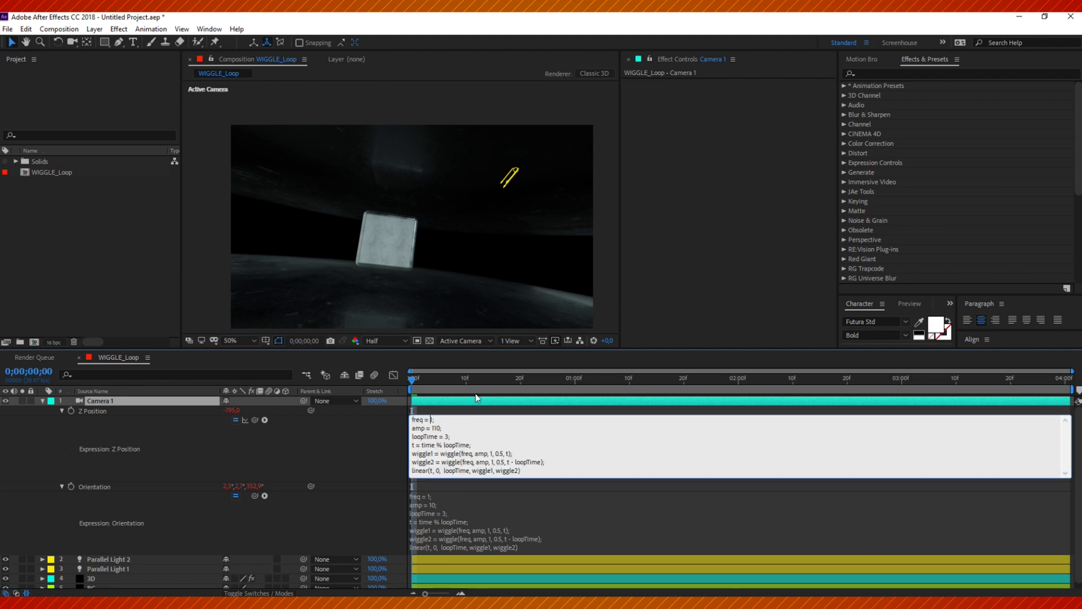
key("BackSpace")
type("35")
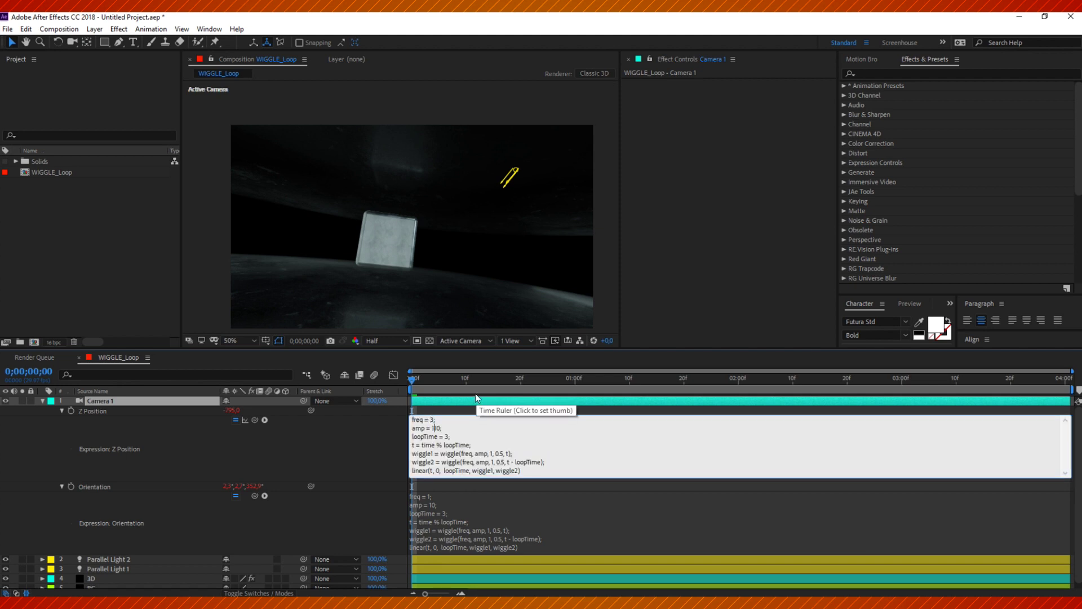
type("2")
key("Delete")
key("Delete")
type("00")
key("KP_Enter")
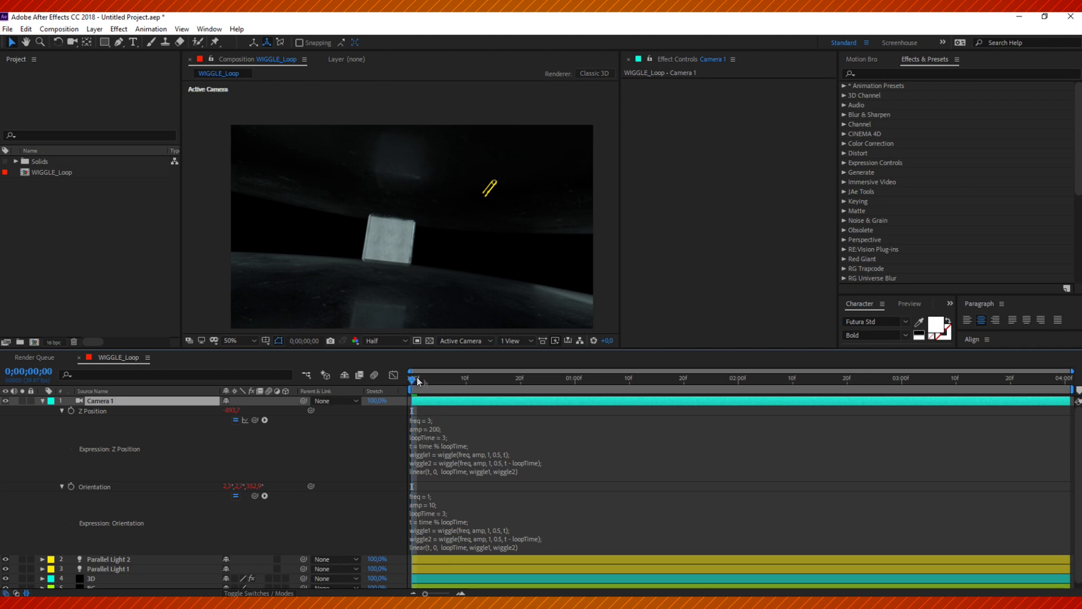
Step: Compare the composition's start and end frames, and set loopTime to 4 in both the Z Position and Orientation expressions
left_click_drag(413, 377, 361, 395)
left_click(1064, 378)
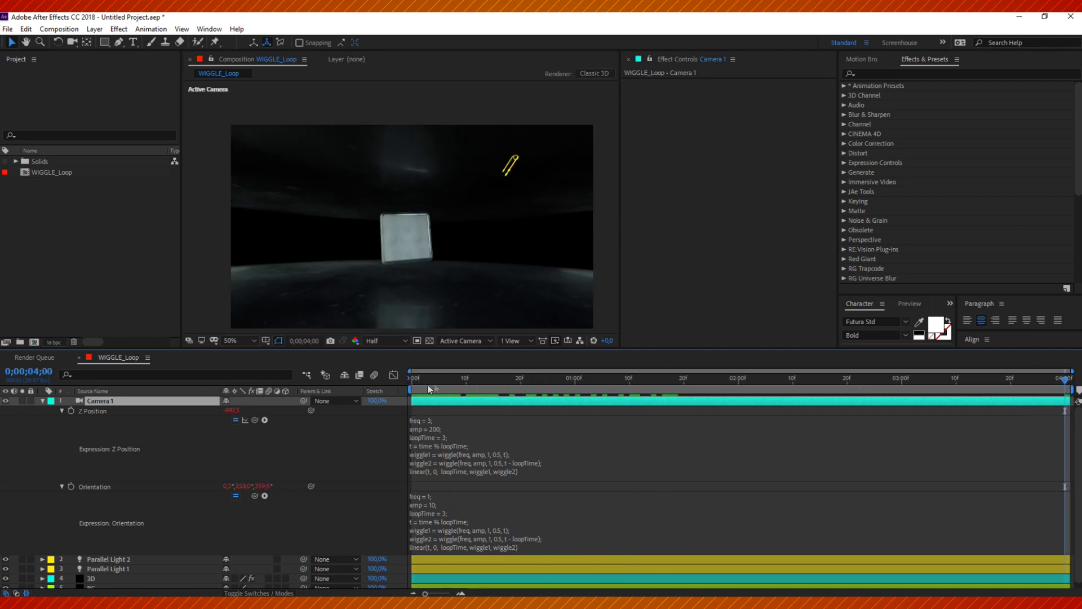
left_click(413, 384)
left_click(440, 439)
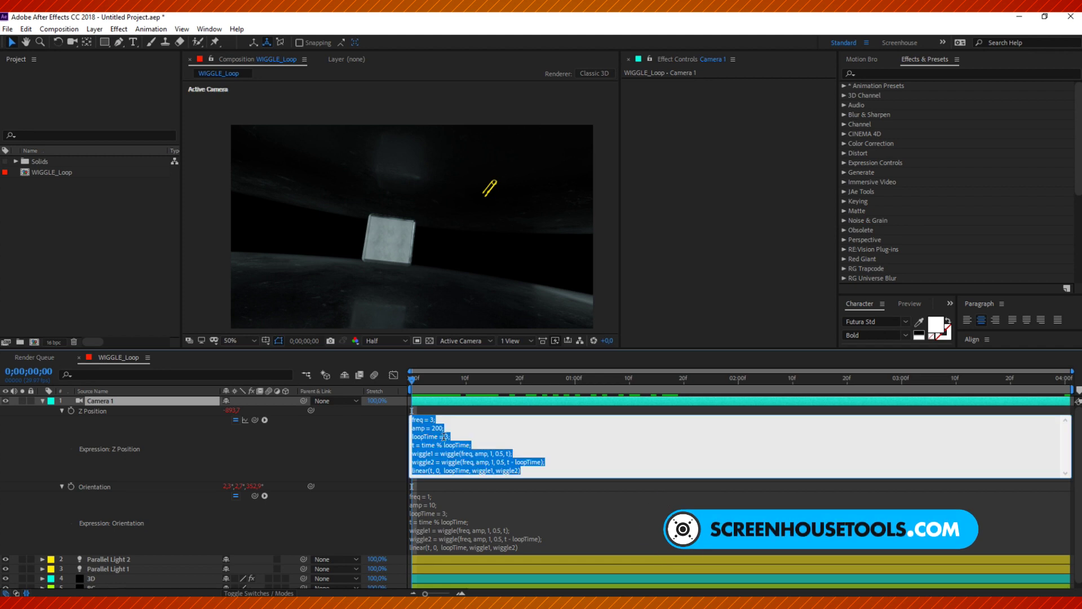
left_click(445, 437)
type("4")
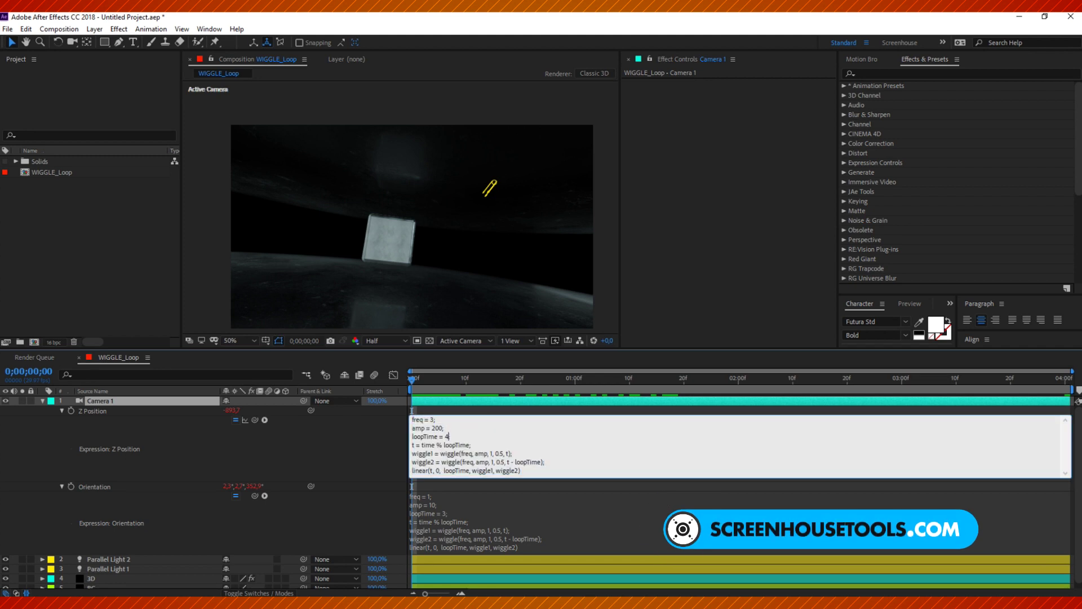
left_click(438, 516)
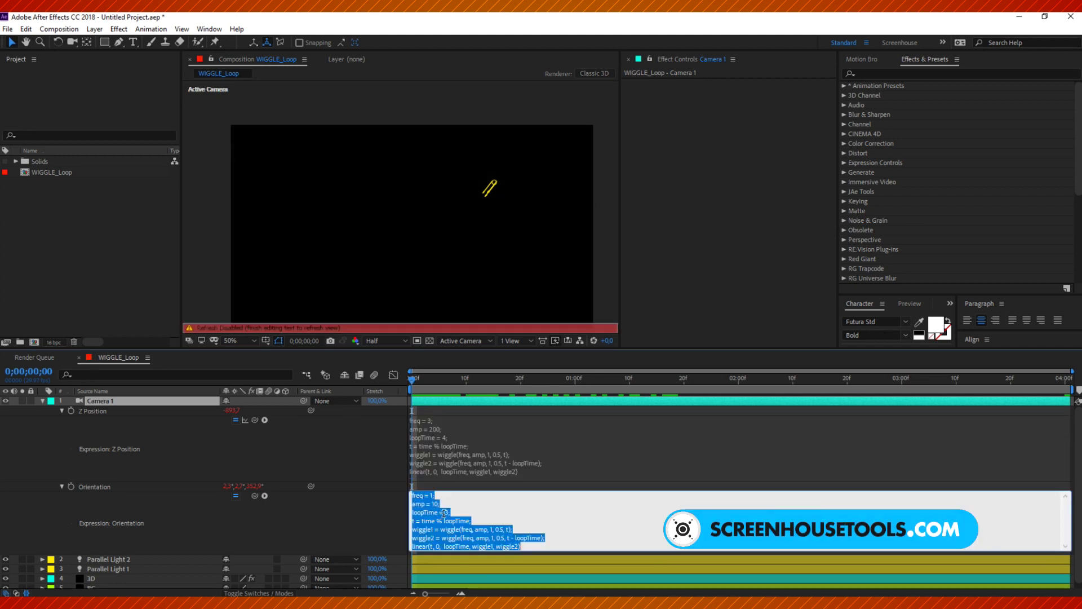
left_click(448, 513)
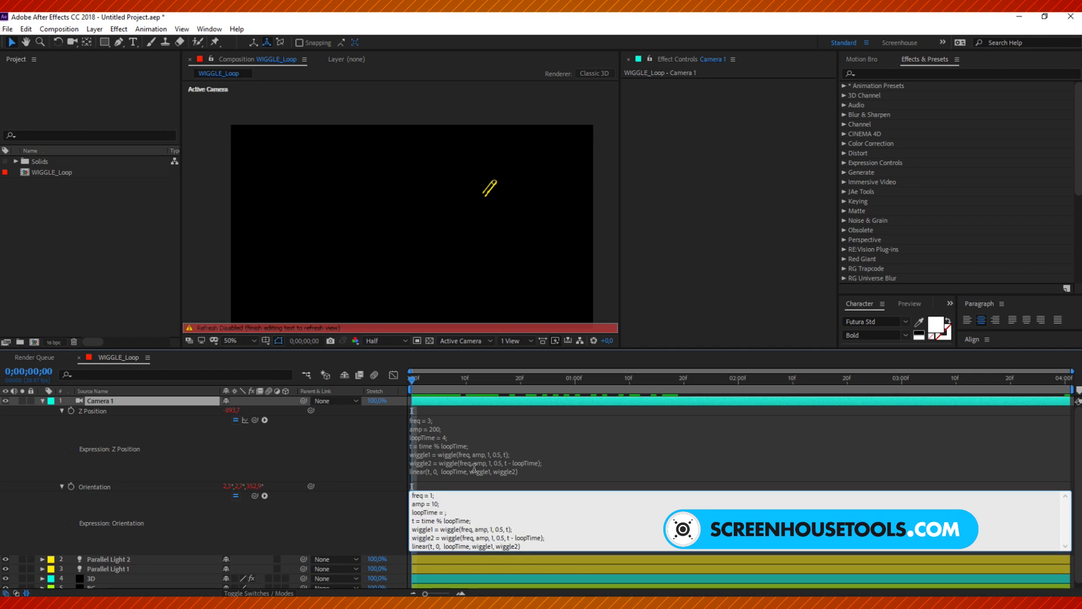
left_click(475, 469)
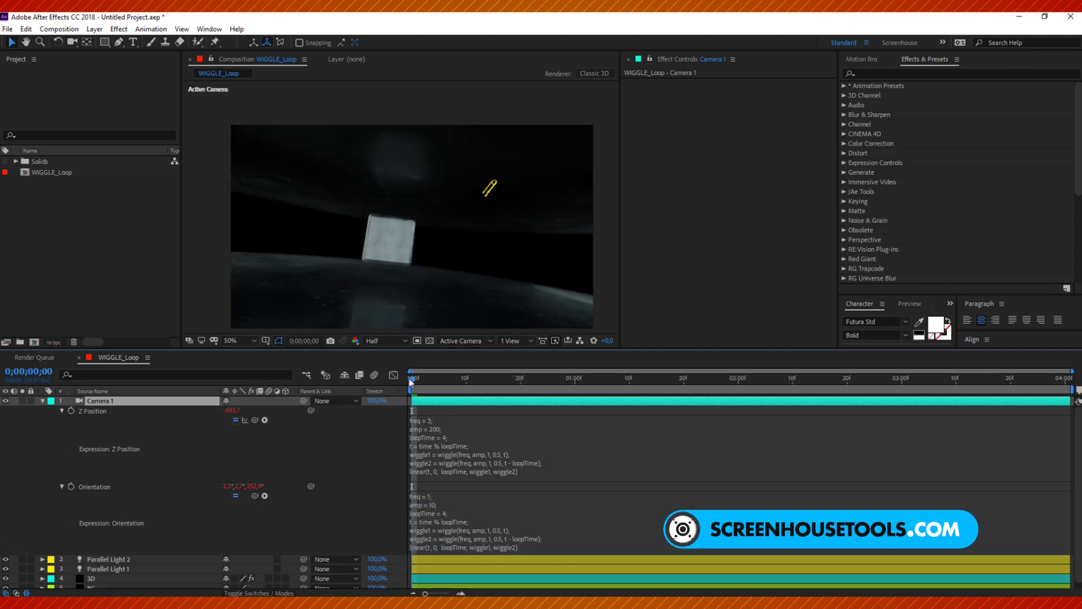
Step: Play the looping camera animation, briefly show the Wiggle Looping.txt note in Notepad, and collapse the Camera 1 layer's properties
key("space")
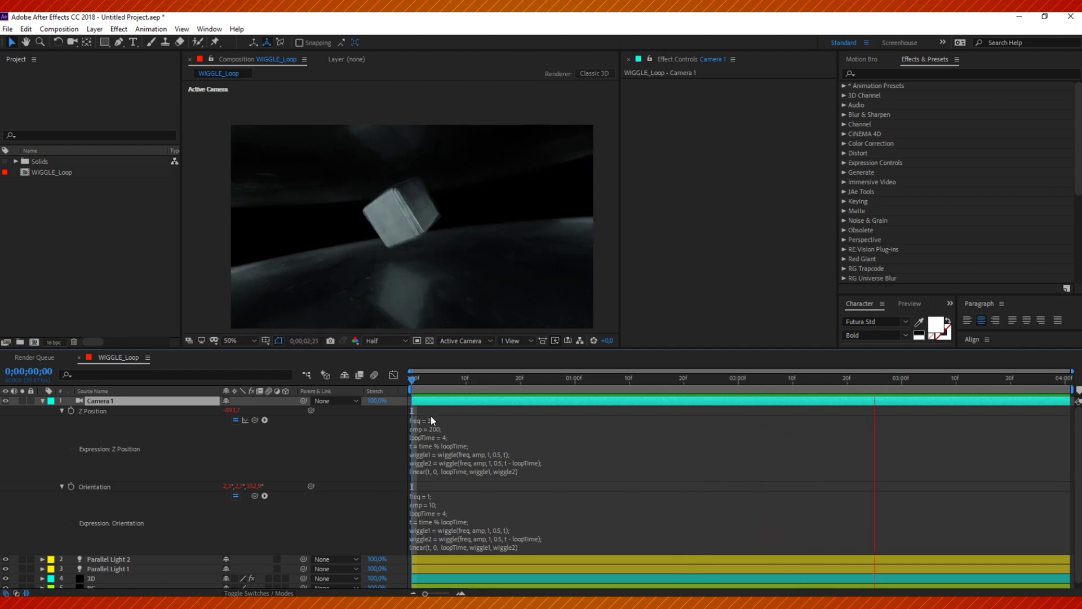
key("alt+Tab")
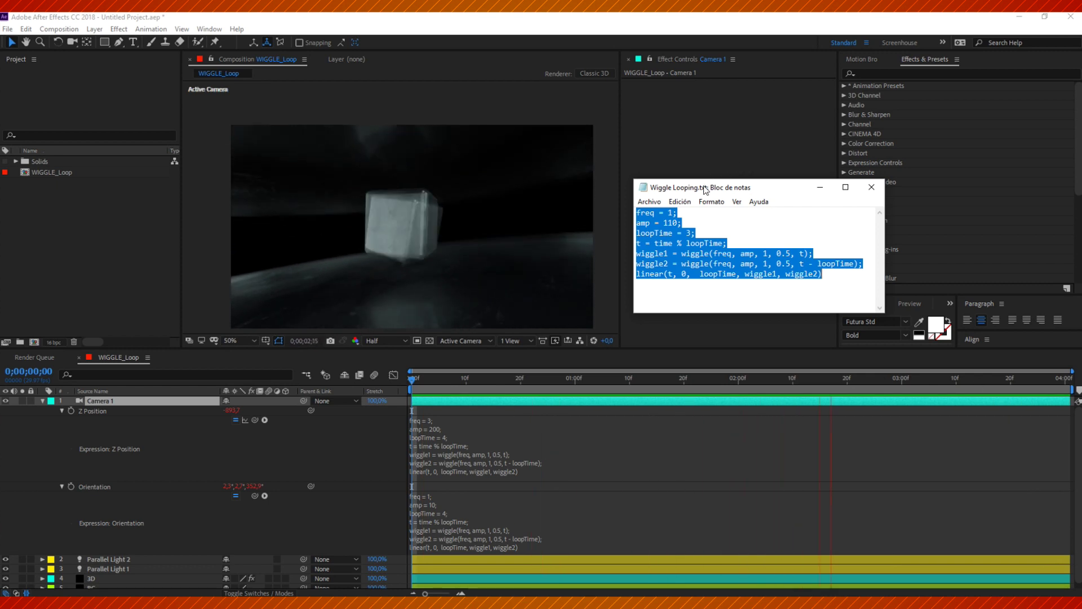
left_click(820, 187)
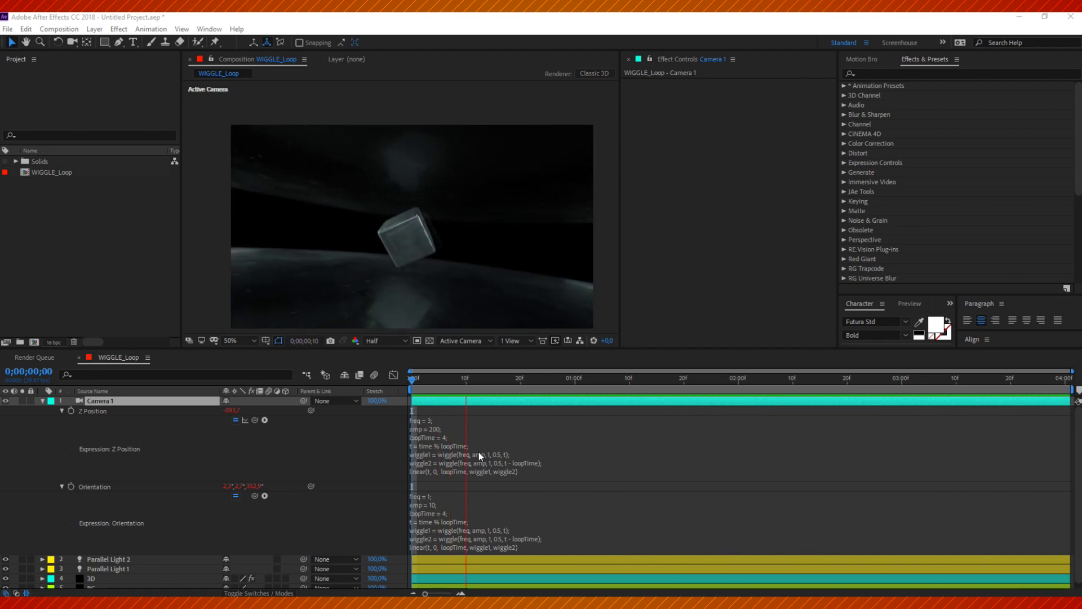
left_click(42, 401)
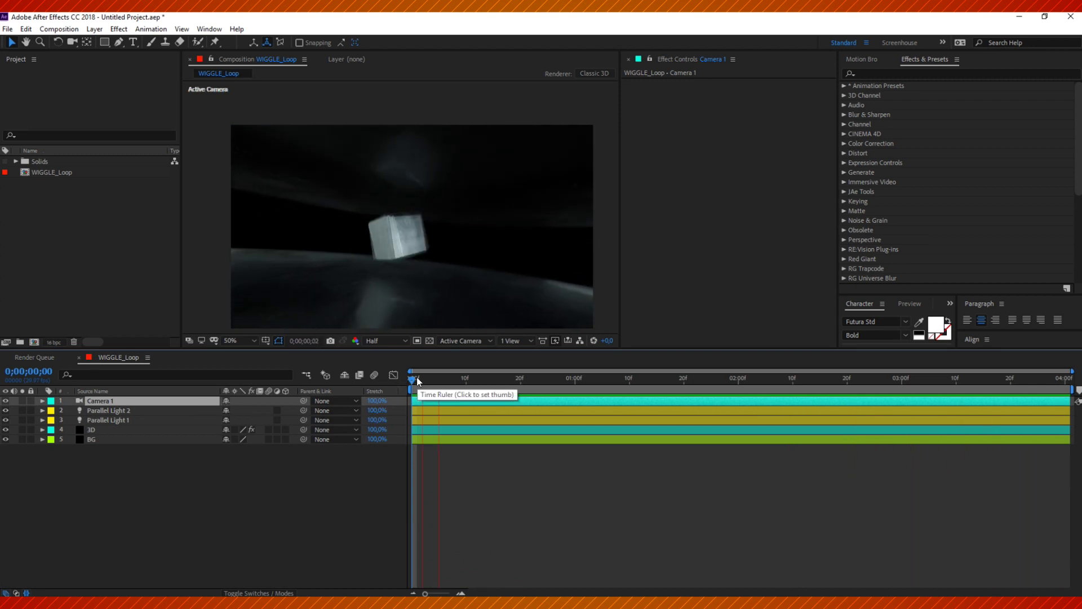